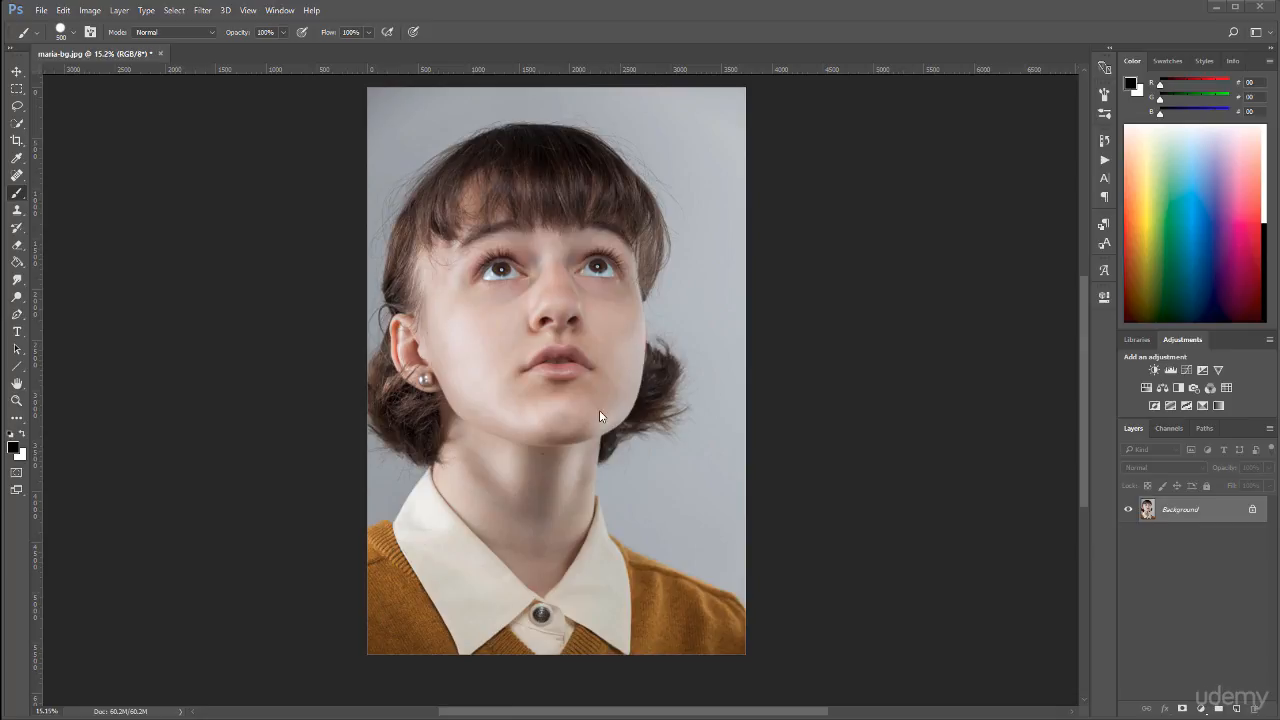
# Step: Examine the fine hair strands along the portrait's edges against the grey background at close range
pyautogui.scroll(10, 677, 375)
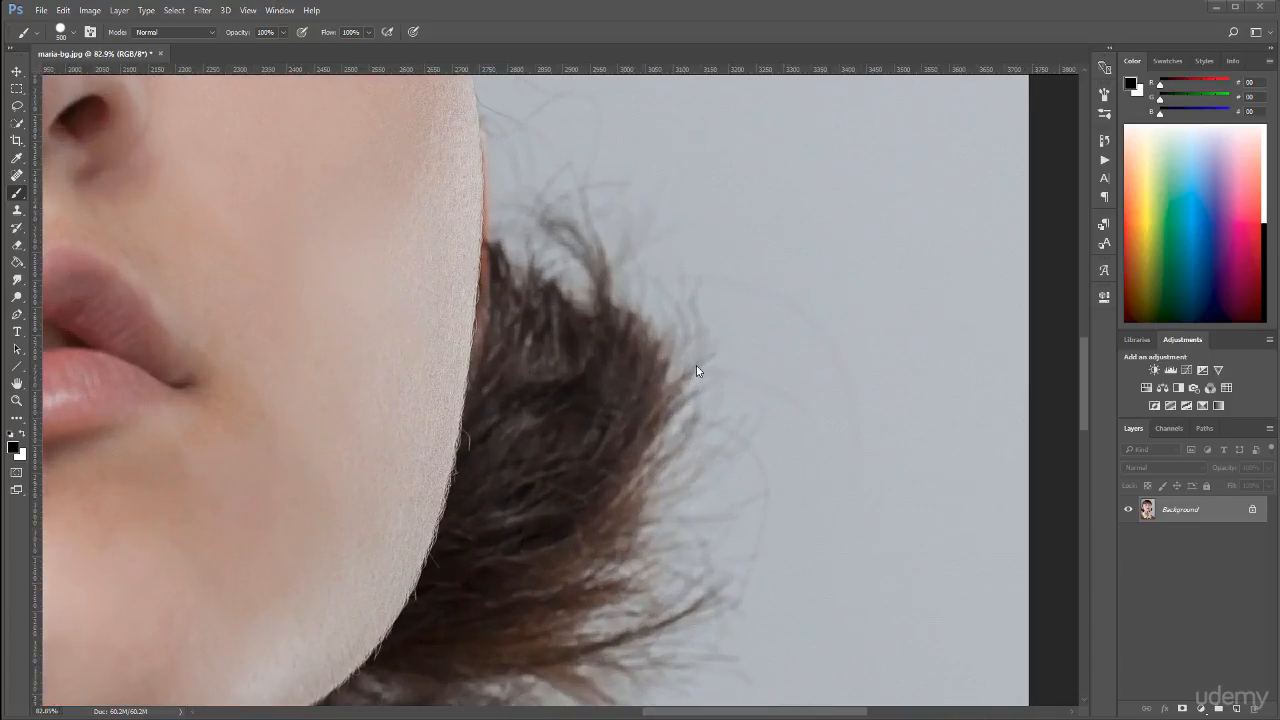
pyautogui.scroll(2, 697, 373)
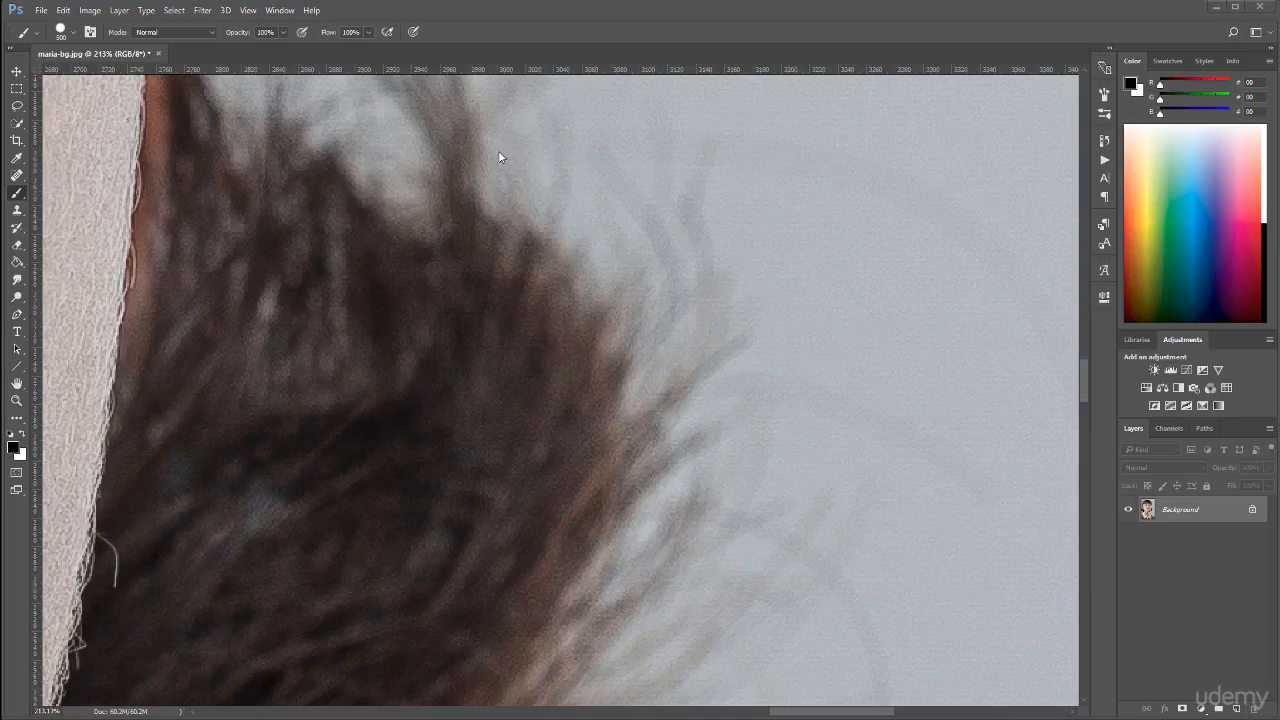
pyautogui.scroll(12, 621, 265)
pyautogui.scroll(-5, 619, 286)
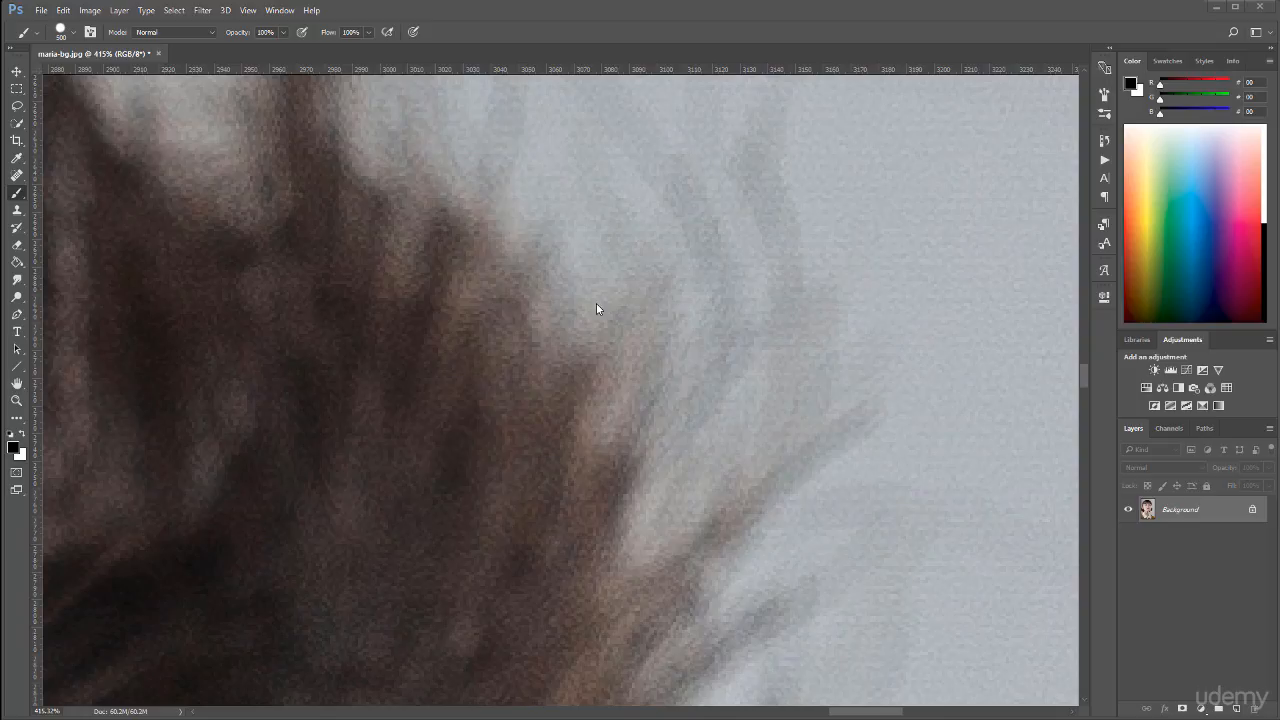
pyautogui.scroll(-10, 596, 308)
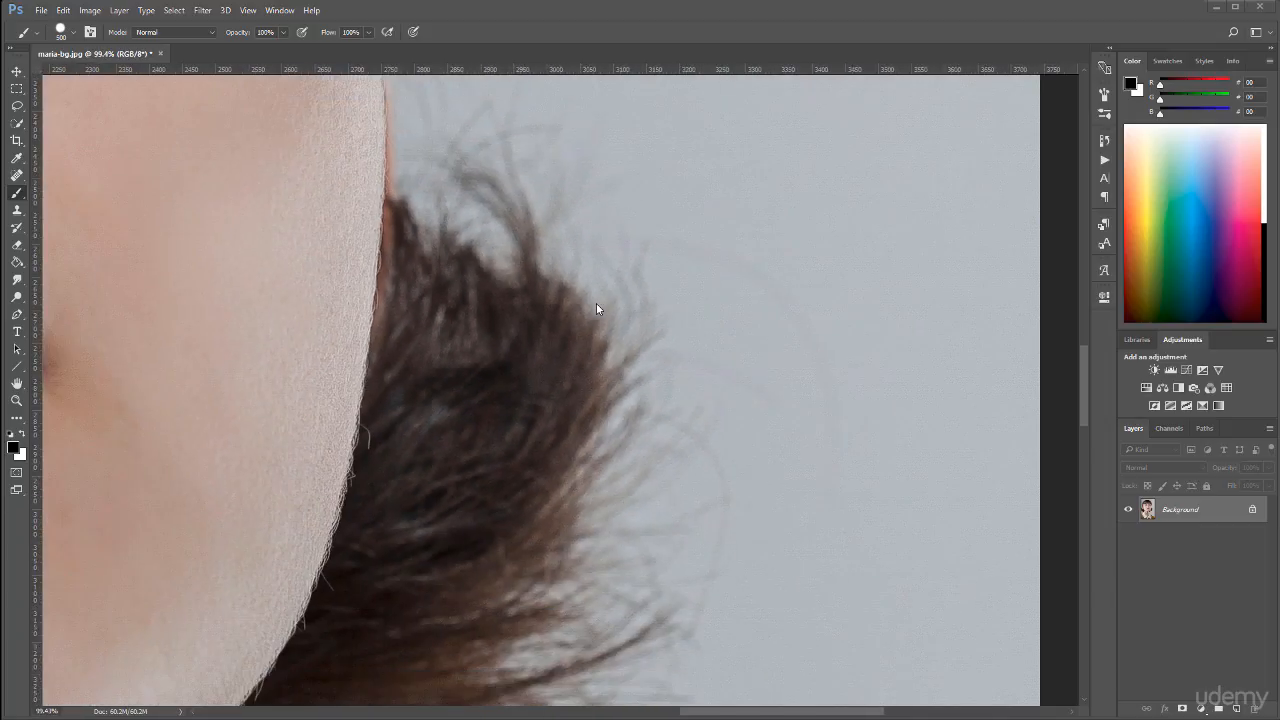
pyautogui.scroll(-12, 596, 308)
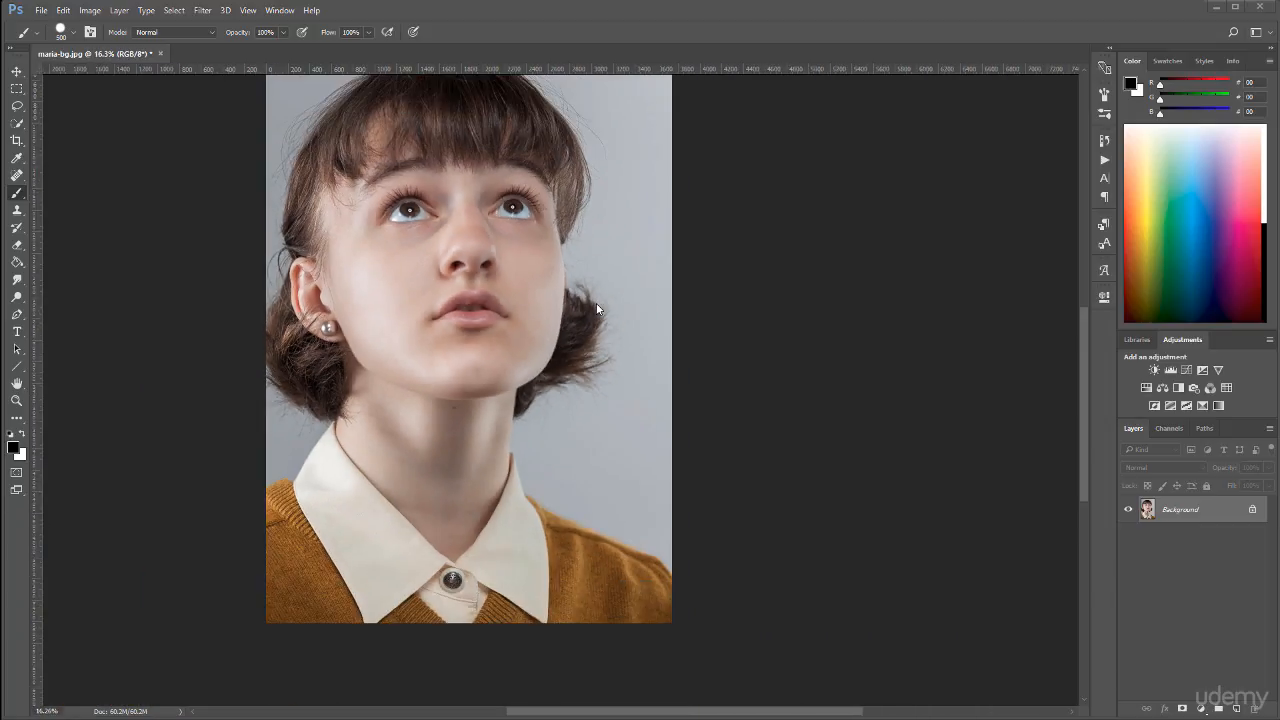
pyautogui.scroll(-2, 596, 308)
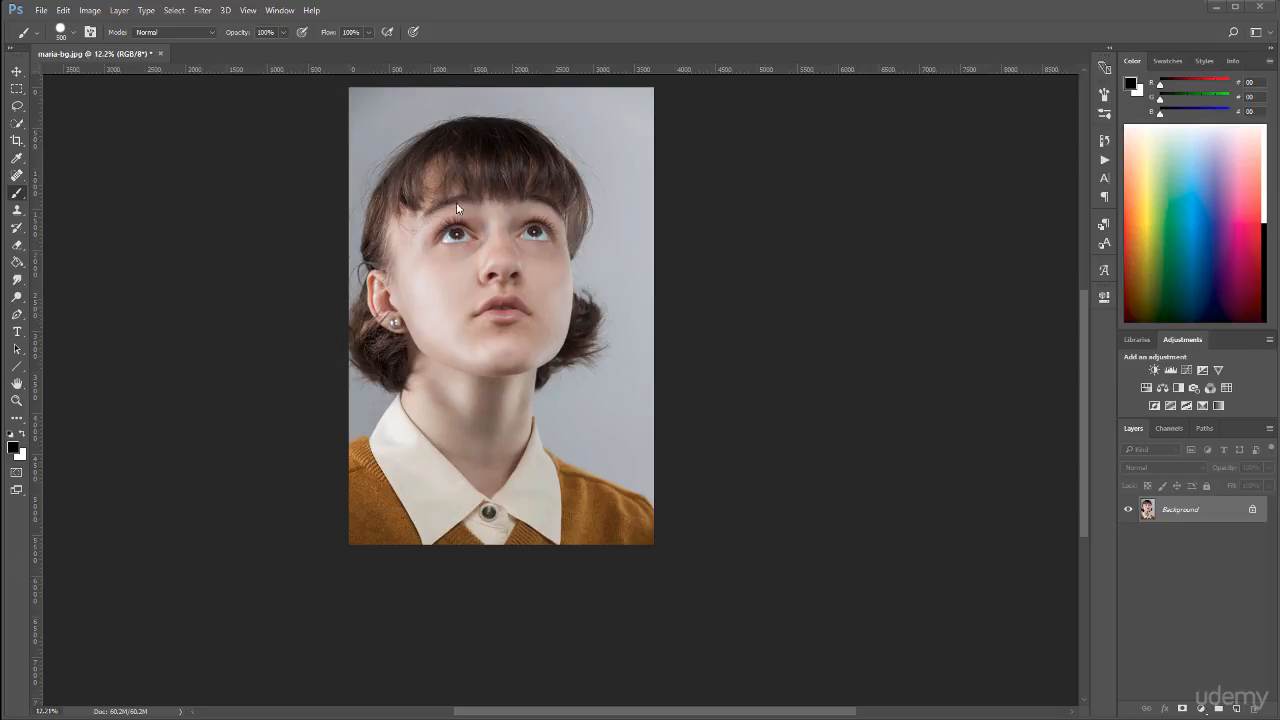
pyautogui.moveTo(519, 216); pyautogui.dragTo(612, 270)
pyautogui.scroll(2, 596, 295)
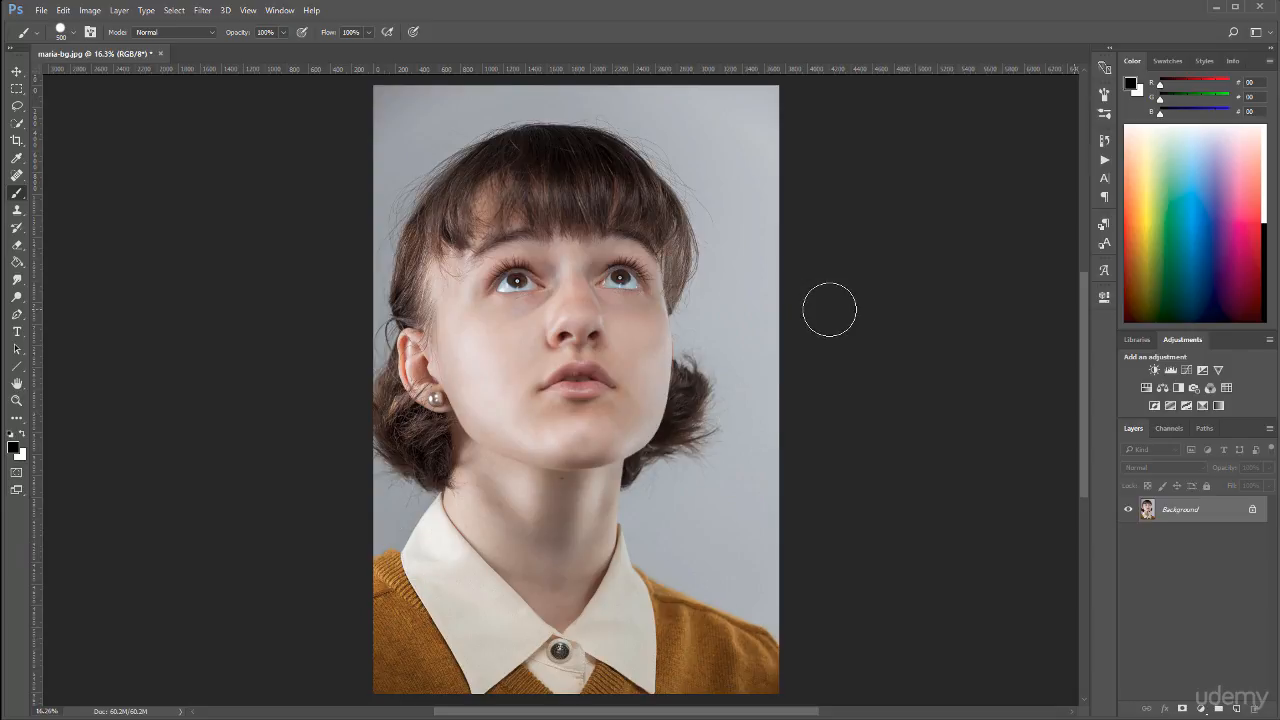
# Step: Compare the Red, Green and Blue channels individually for hair-to-background contrast, ending on the RGB composite
pyautogui.click(1163, 430)
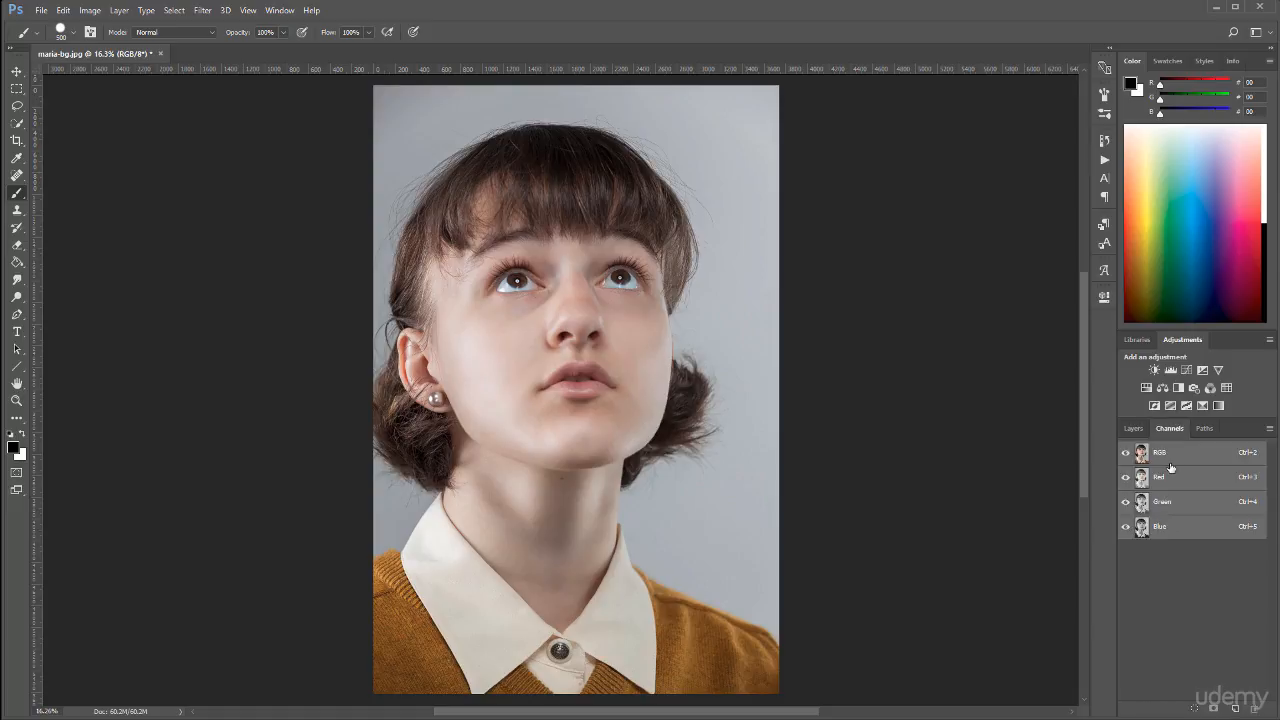
pyautogui.click(1181, 479)
pyautogui.click(1194, 505)
pyautogui.click(1201, 528)
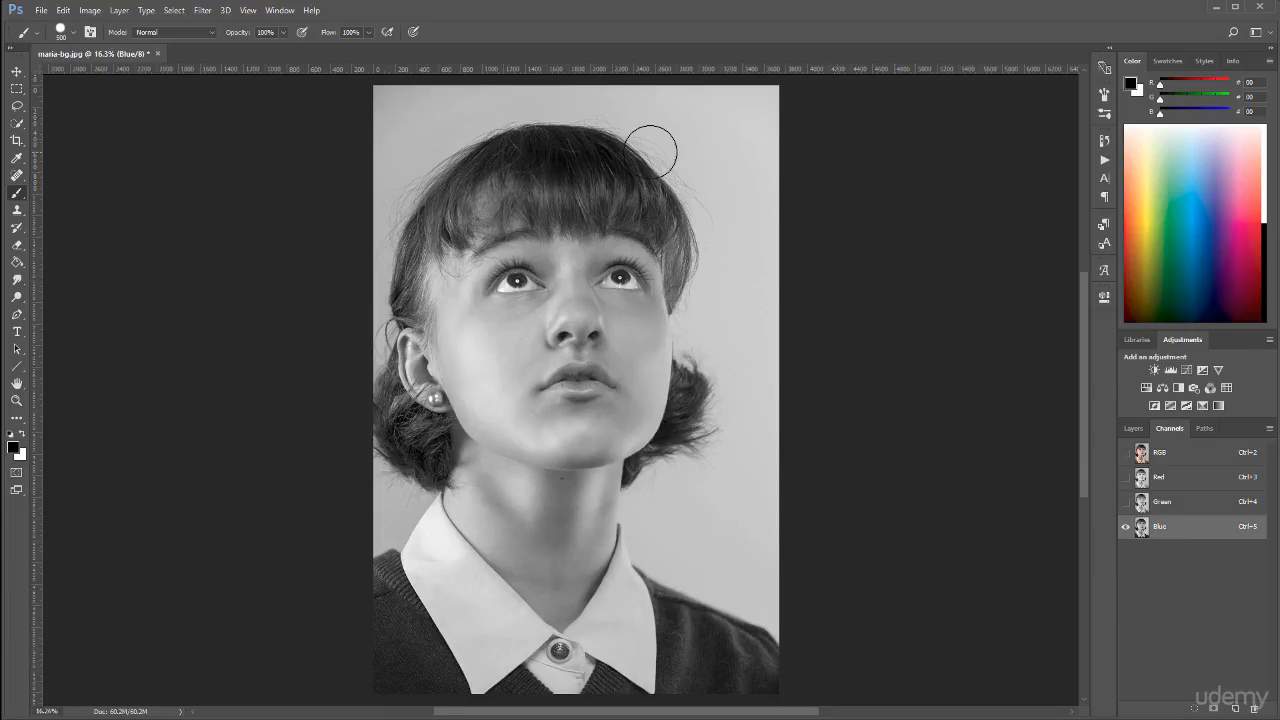
pyautogui.click(1190, 455)
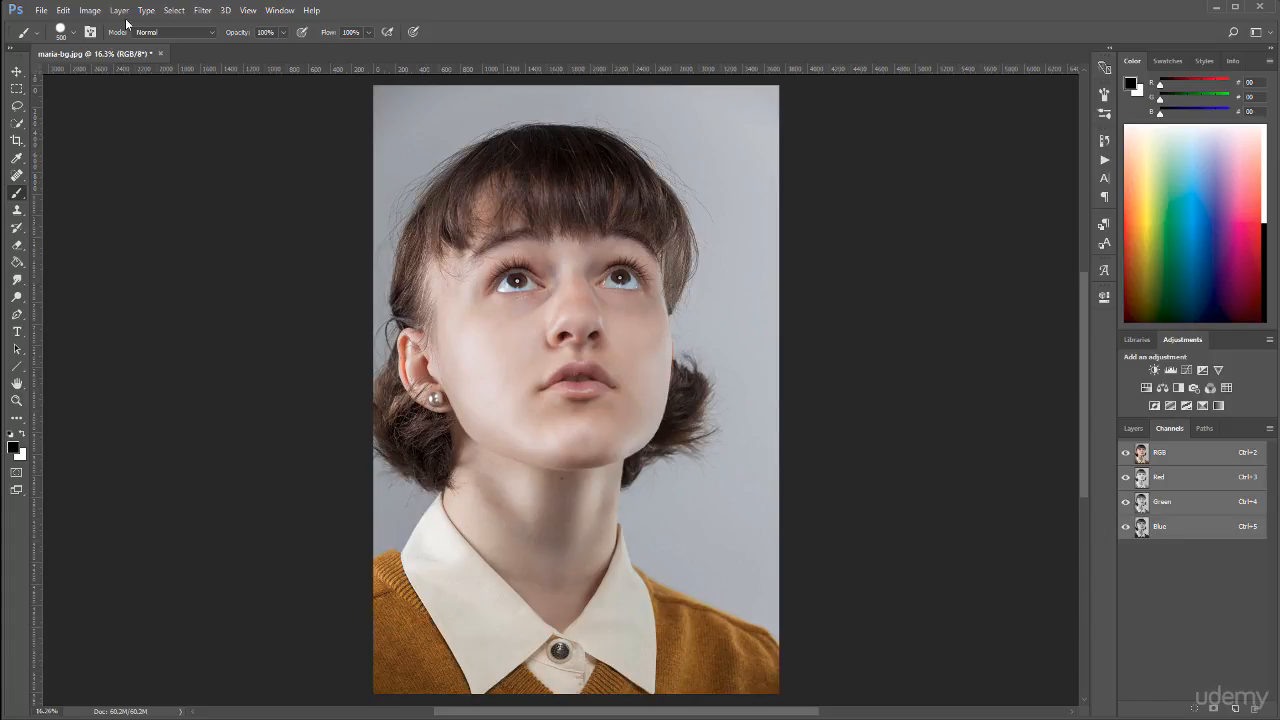
# Step: Convert the image from RGB to CMYK Color mode, accepting the U.S. Web Coated (SWOP) v2 profile
pyautogui.click(91, 16)
pyautogui.moveTo(97, 27)
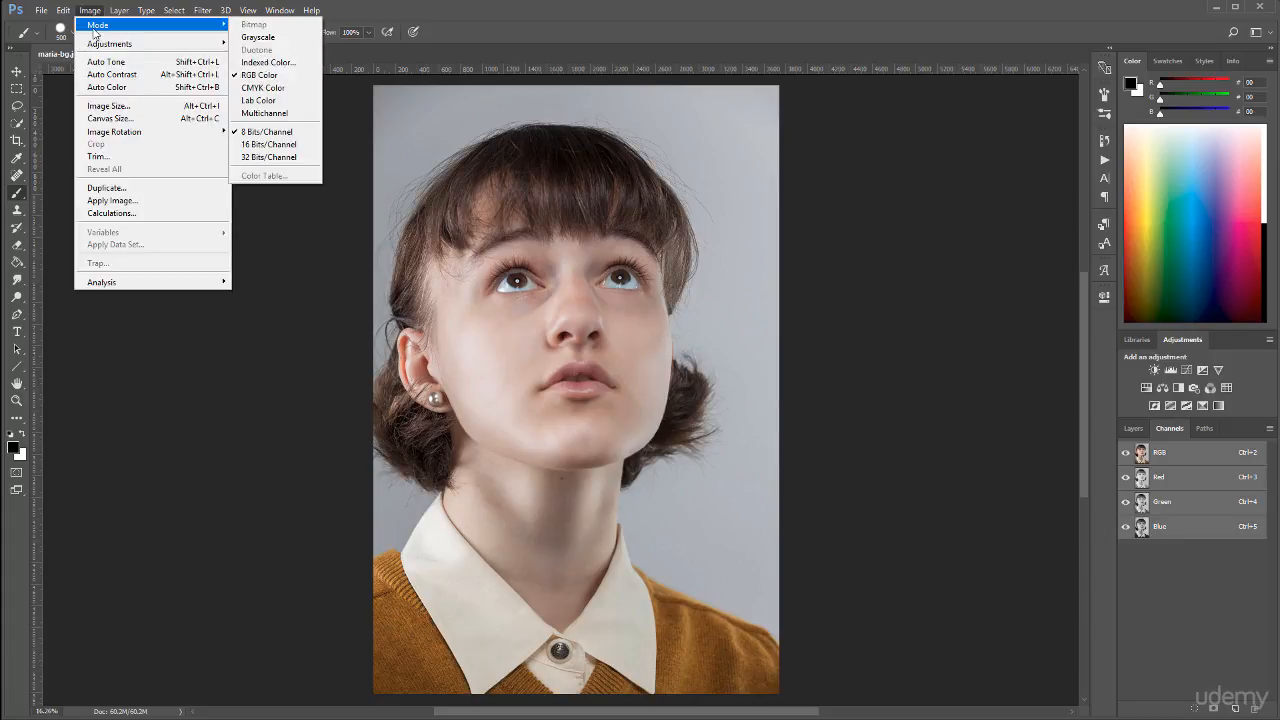
pyautogui.click(263, 88)
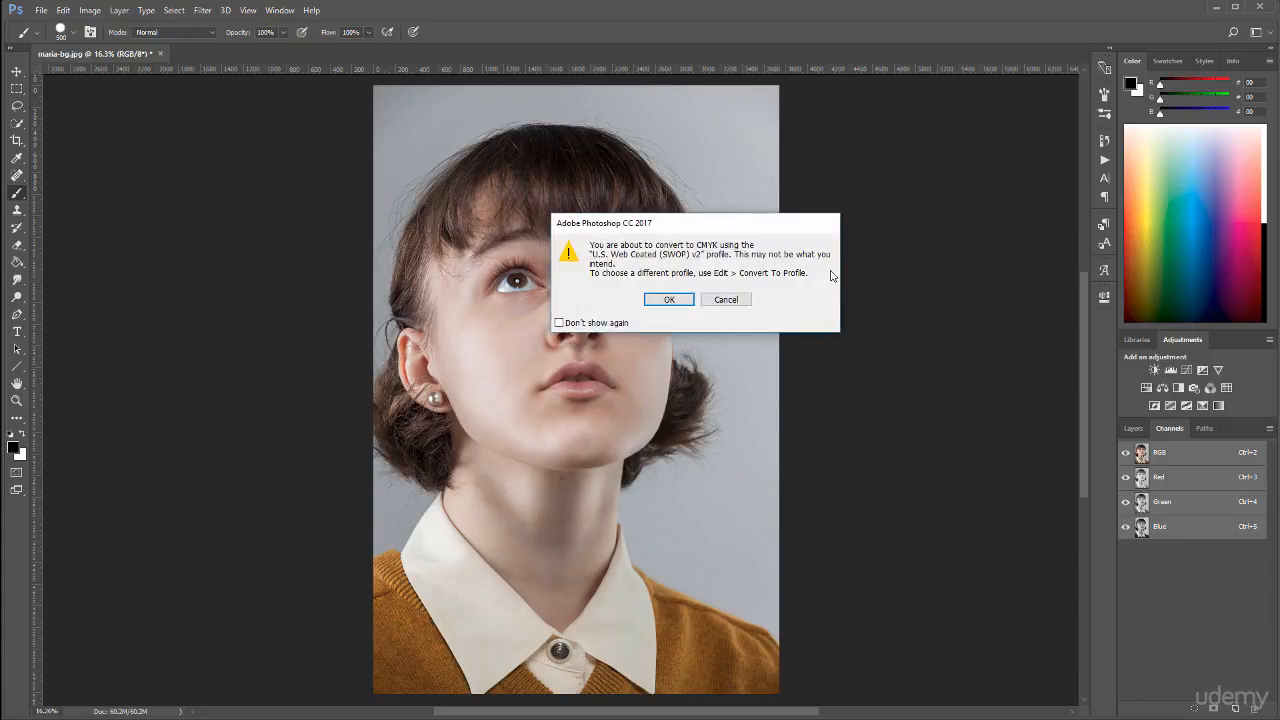
pyautogui.click(672, 301)
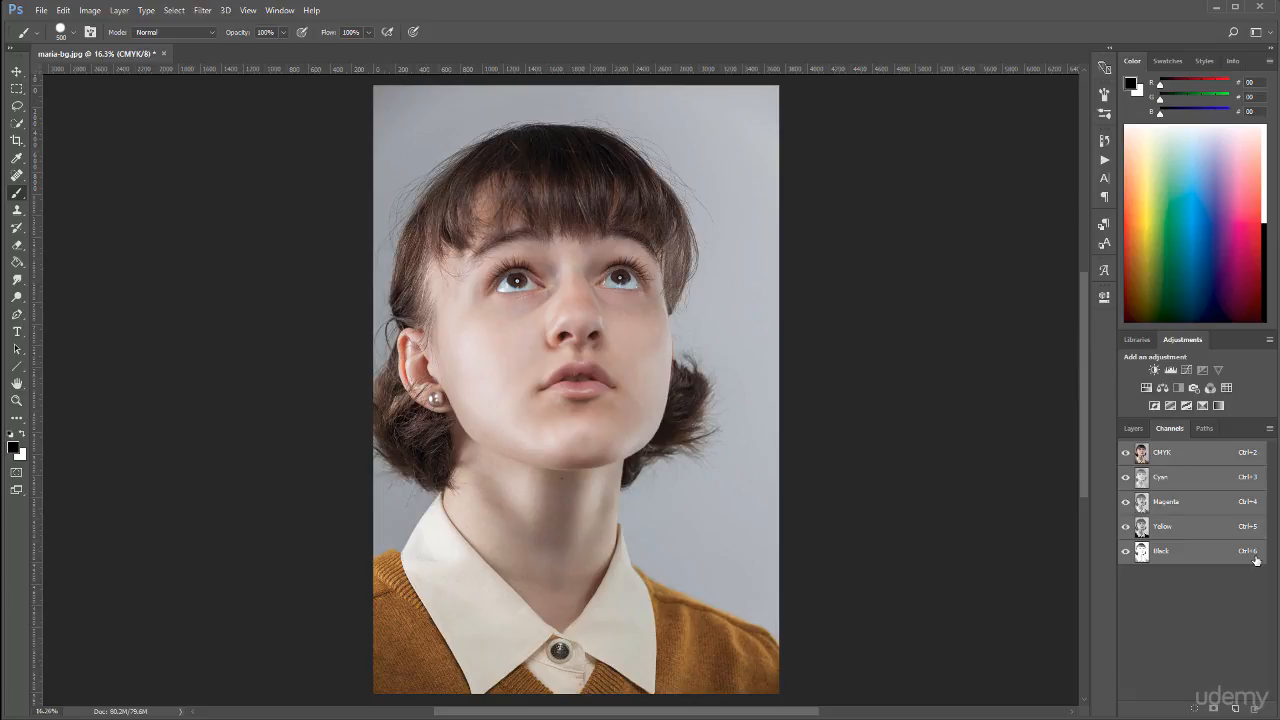
# Step: Compare the Cyan, Magenta and Yellow channels for contrast between hair and background, ending on Magenta
pyautogui.click(1192, 528)
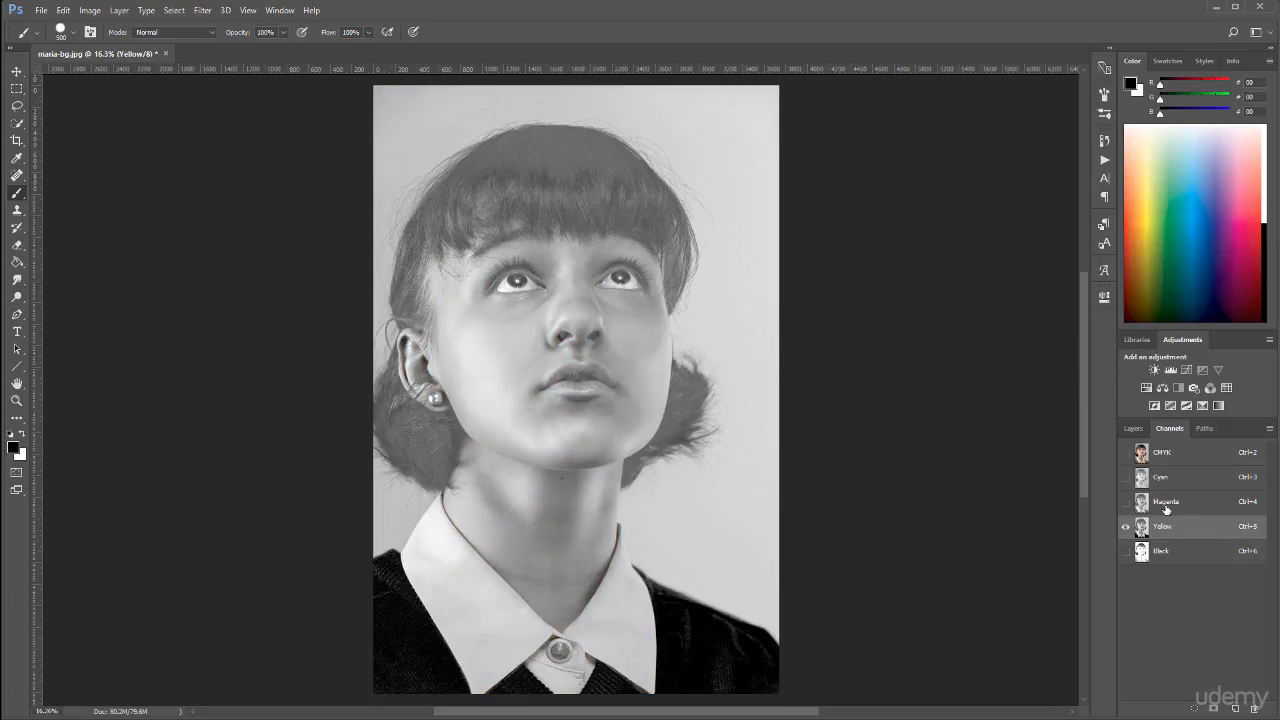
pyautogui.click(1165, 505)
pyautogui.click(1174, 526)
pyautogui.click(1185, 503)
pyautogui.click(1184, 478)
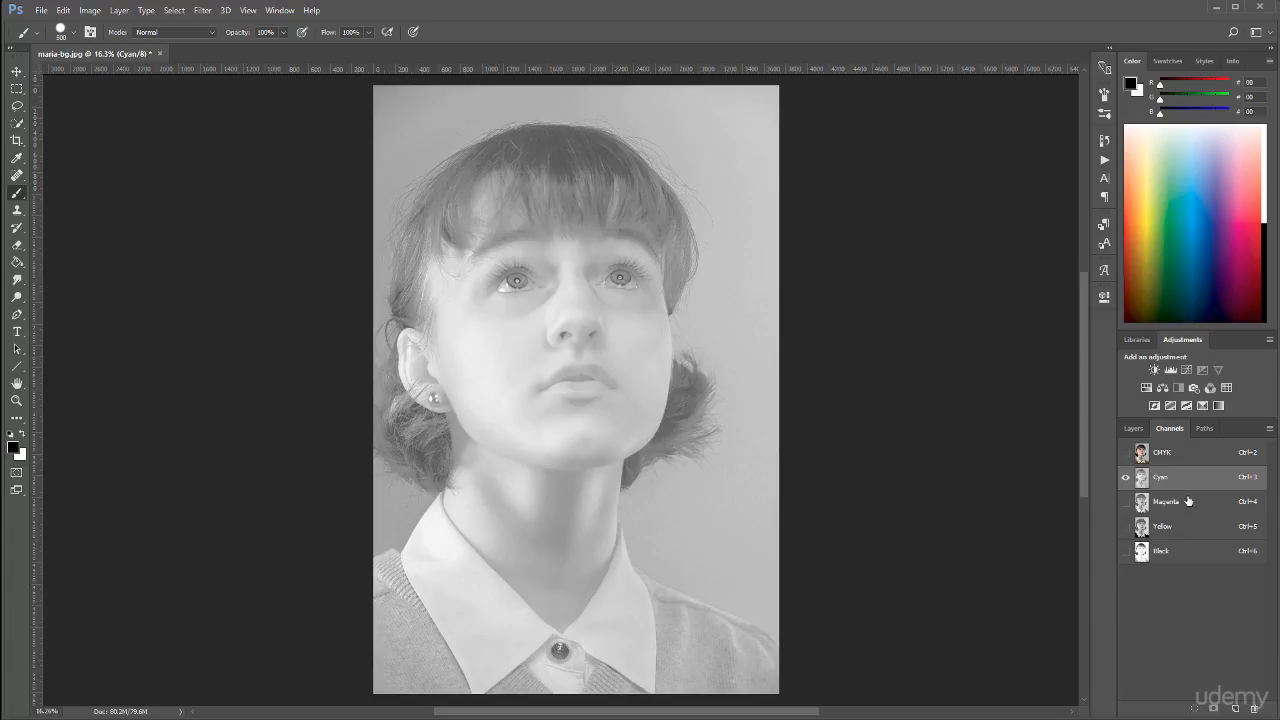
pyautogui.click(1189, 504)
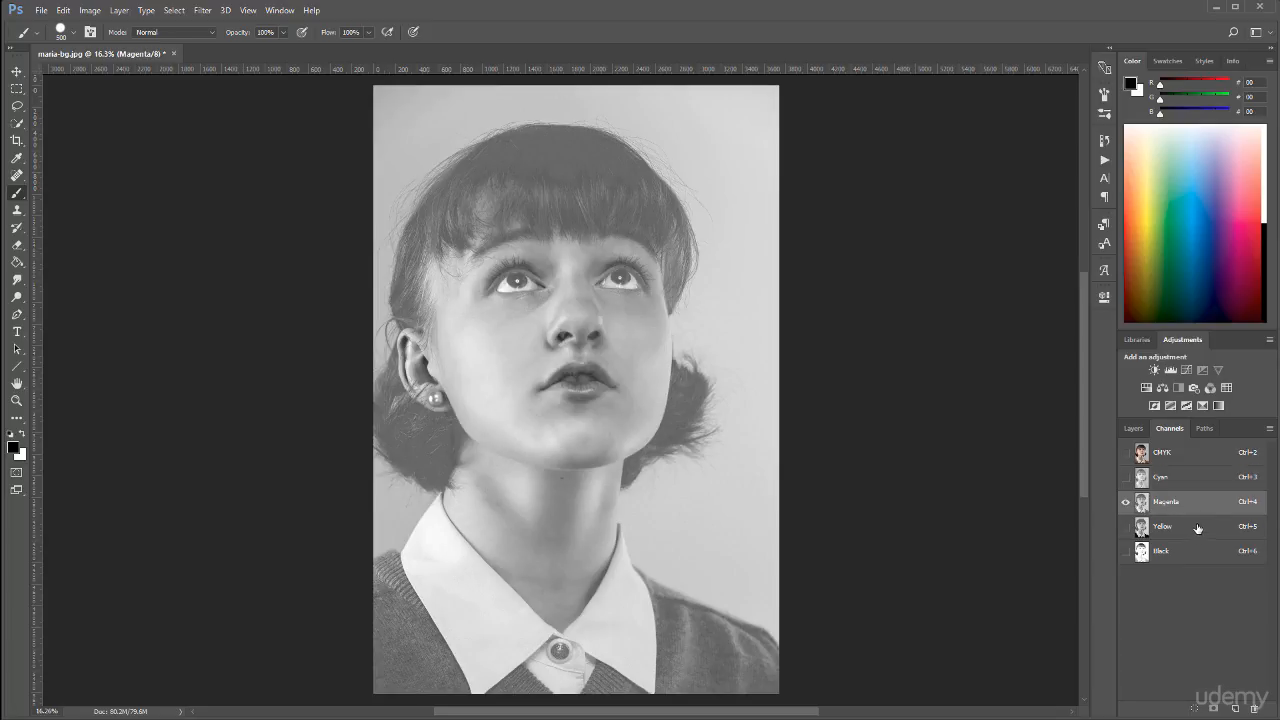
pyautogui.click(1198, 528)
pyautogui.click(1191, 503)
# Step: Duplicate the Magenta channel and rename the copy "Mask"
pyautogui.click(16, 71)
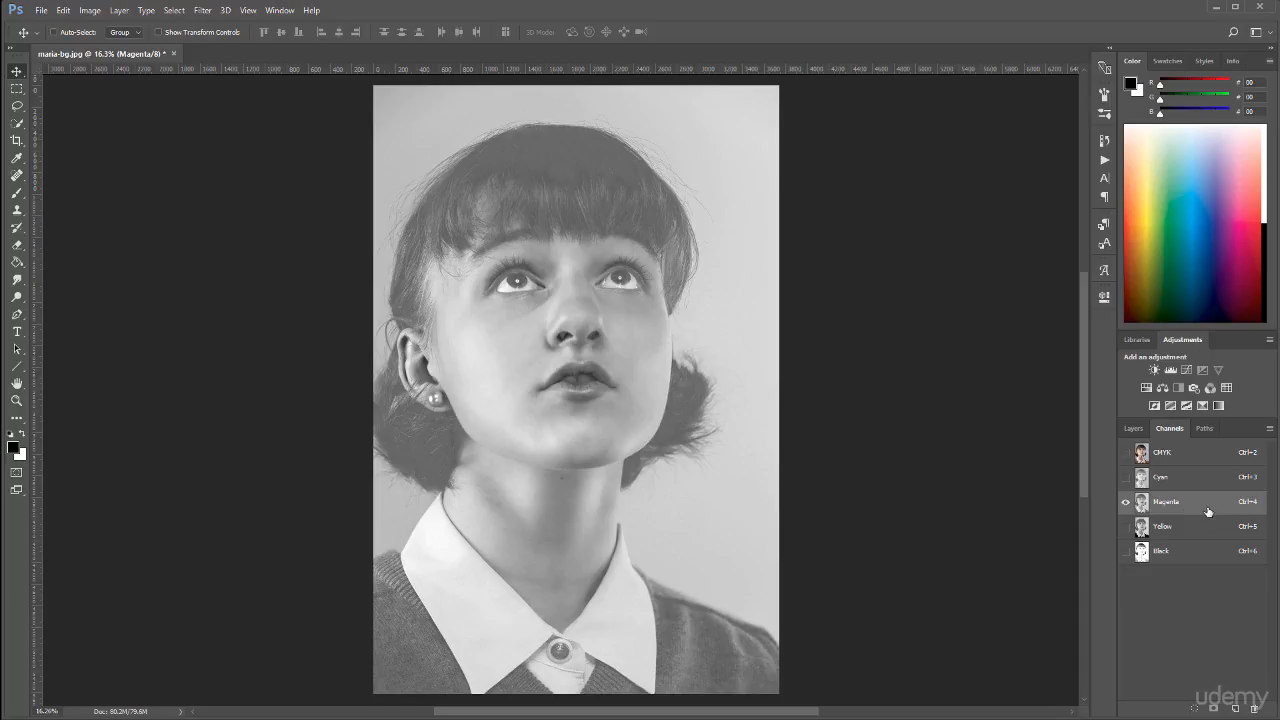
pyautogui.moveTo(1219, 505); pyautogui.dragTo(1235, 708)
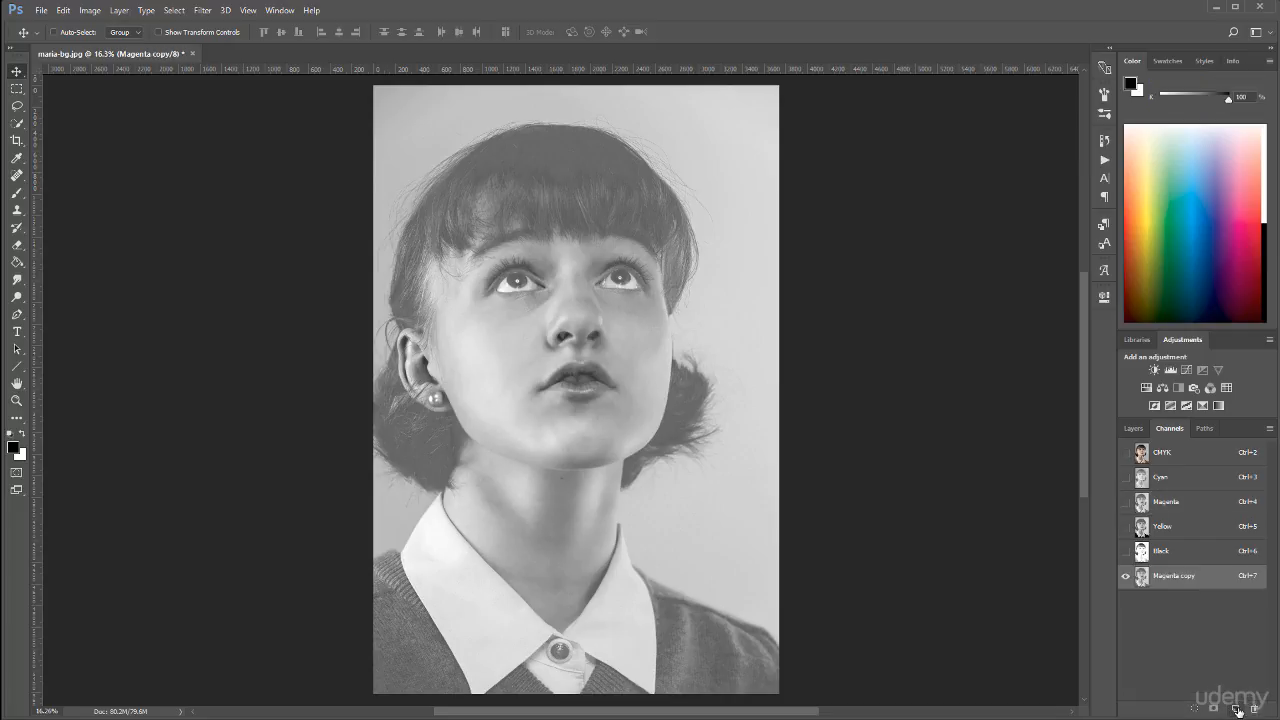
pyautogui.doubleClick(1178, 576)
pyautogui.doubleClick(1178, 576)
pyautogui.write('Mask')
pyautogui.press('Return')
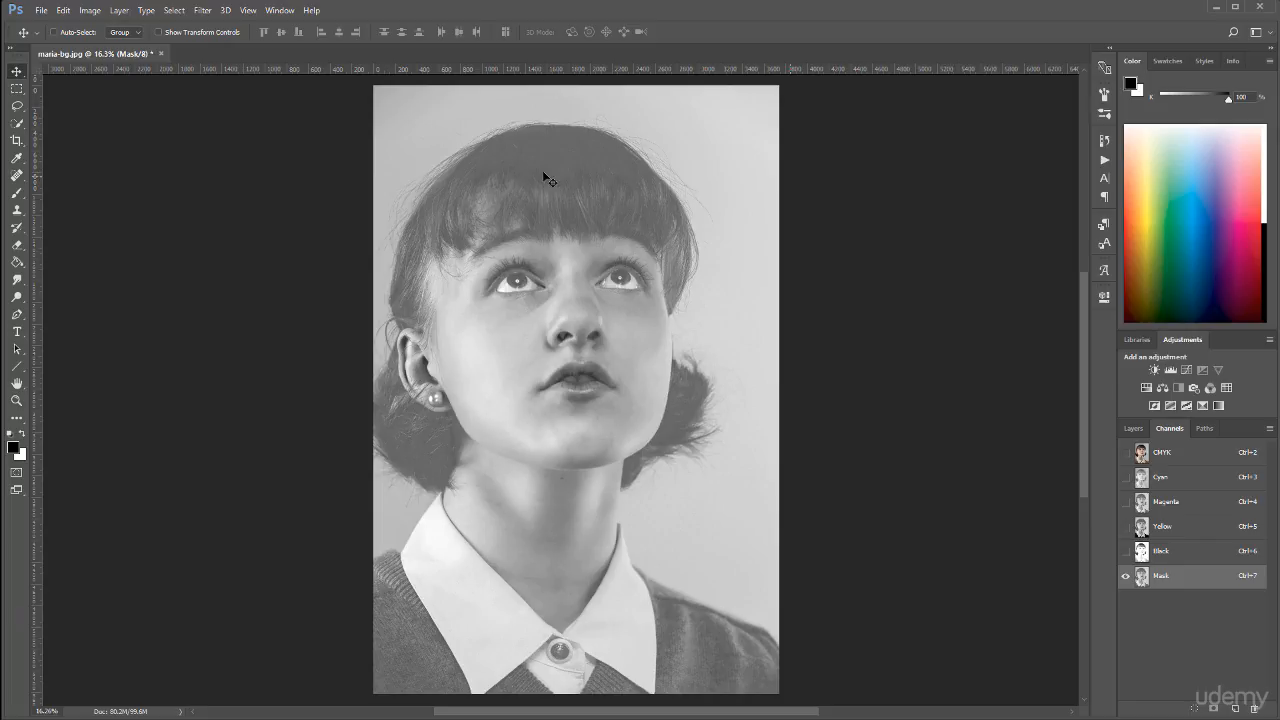
# Step: Open a Curves adjustment on the Mask channel and set its white point by sampling the background's upper-left corner
pyautogui.click(89, 10)
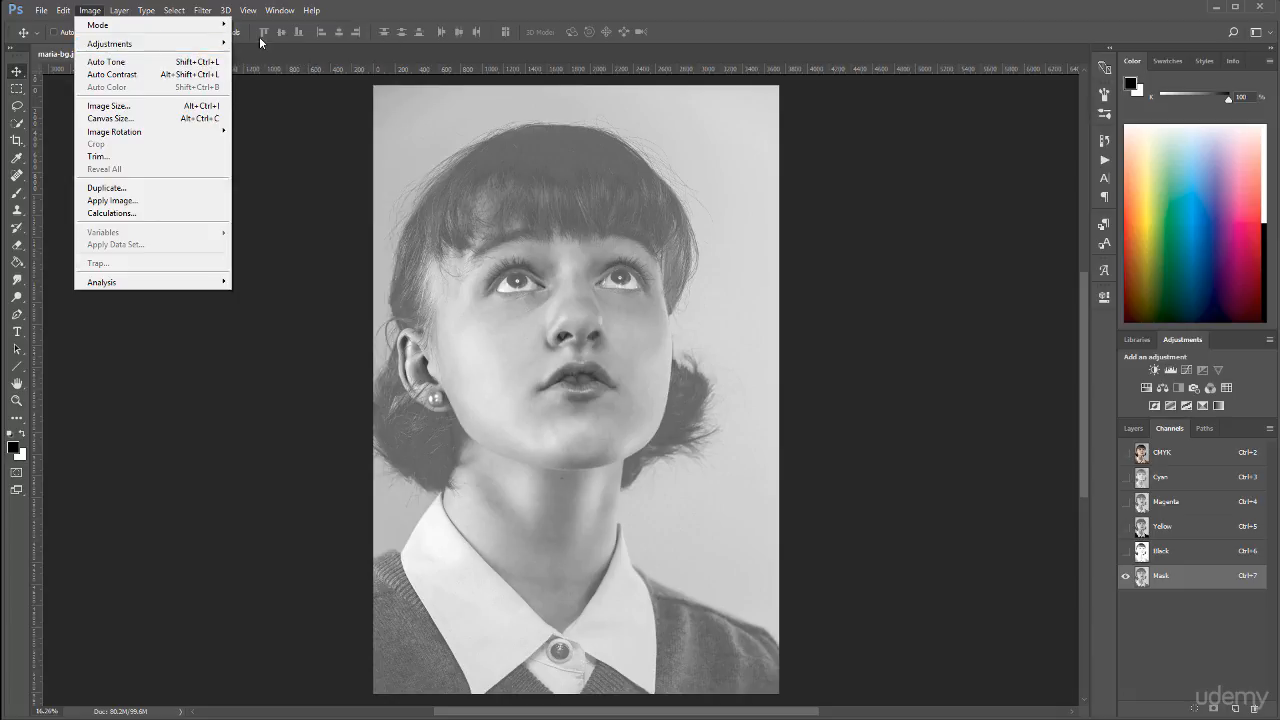
pyautogui.moveTo(205, 48)
pyautogui.click(290, 68)
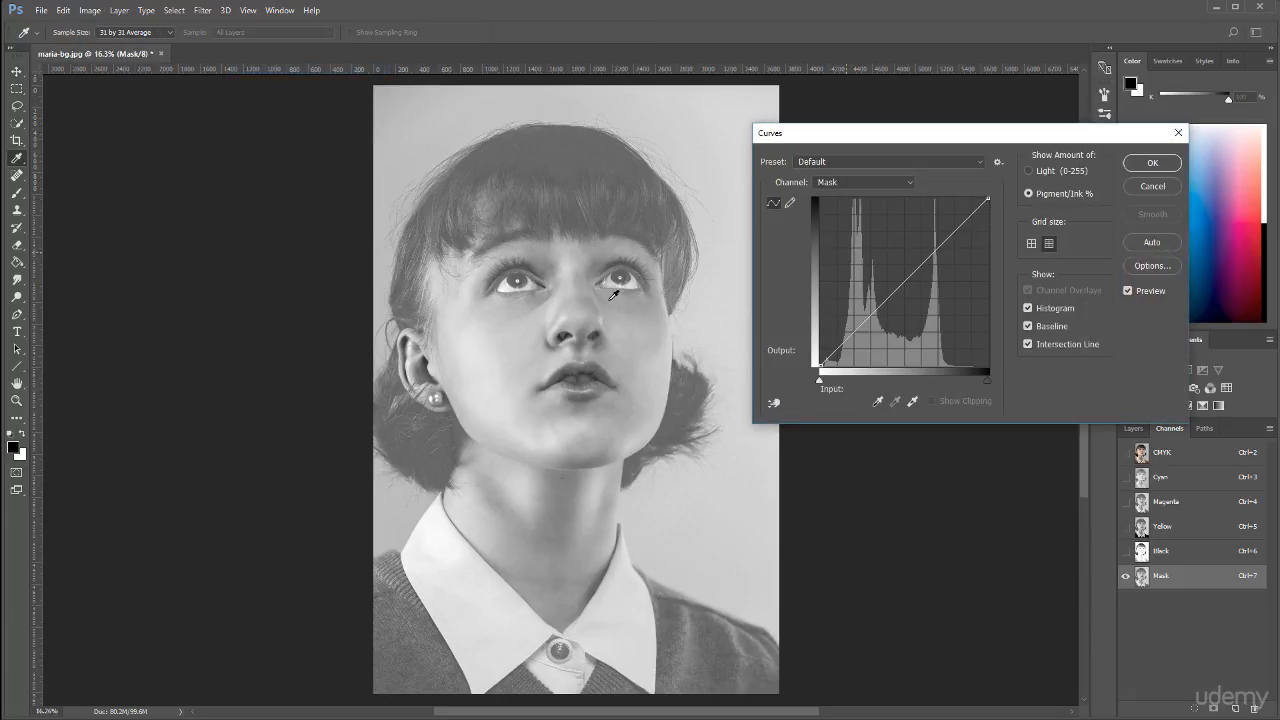
pyautogui.moveTo(877, 134); pyautogui.dragTo(929, 106)
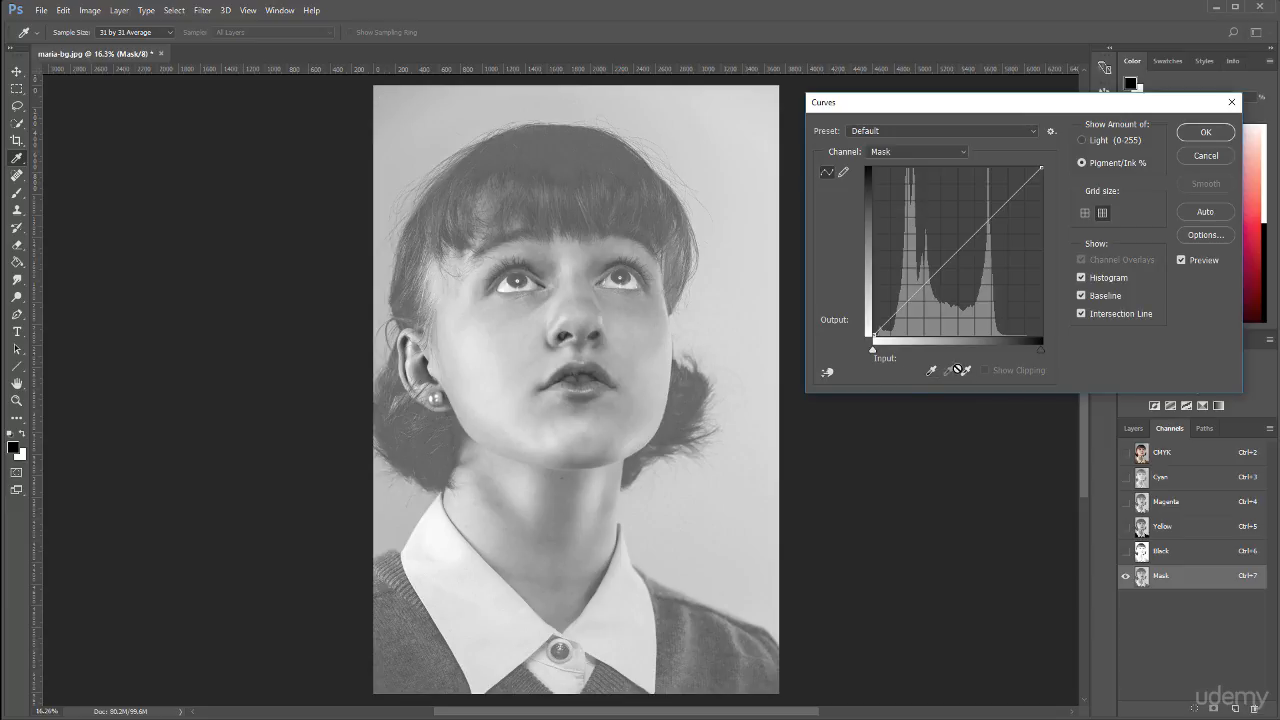
pyautogui.click(967, 371)
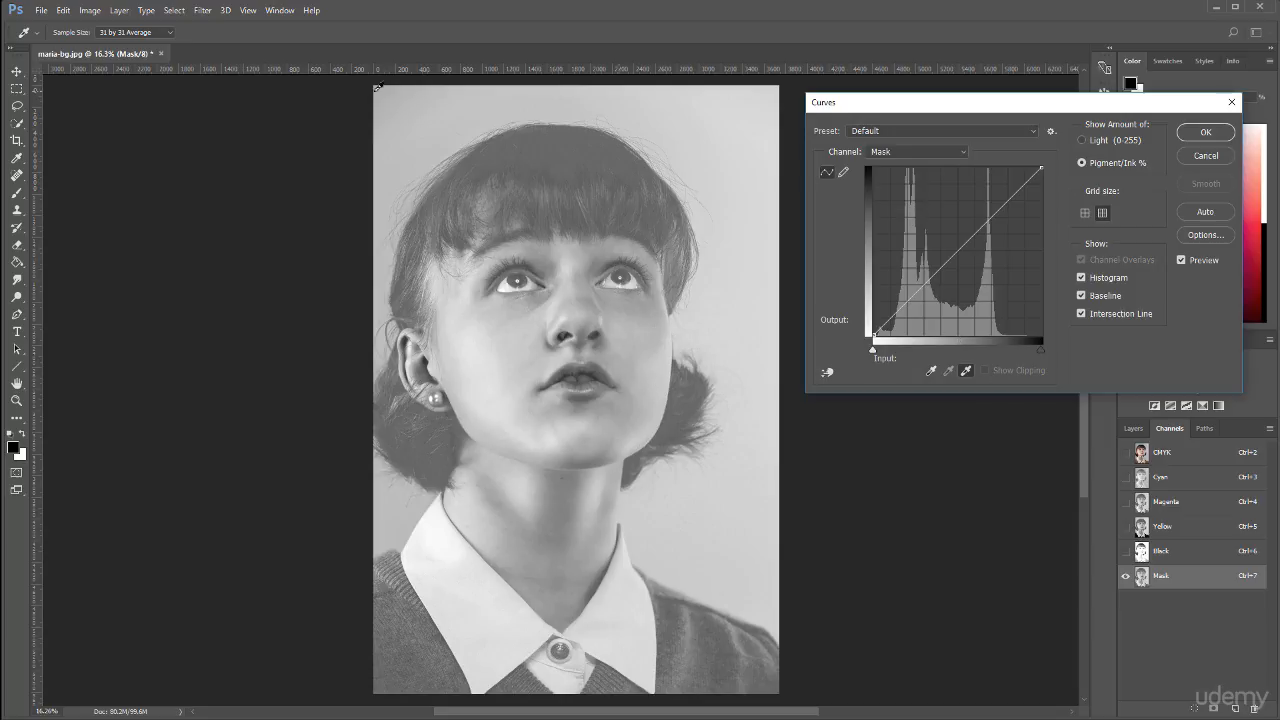
pyautogui.click(380, 89)
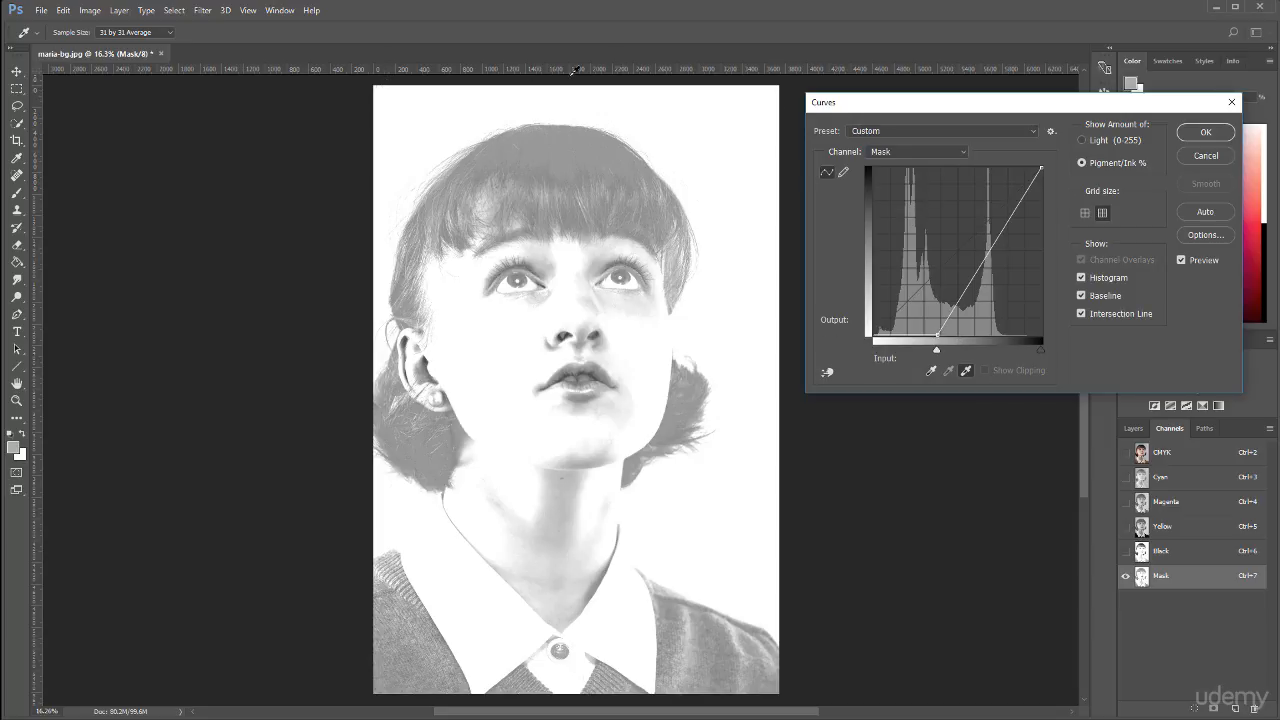
# Step: Try different black points for the Mask curve by sampling the dark hair on the crown, fringe and lower curl
pyautogui.click(933, 372)
pyautogui.click(551, 171)
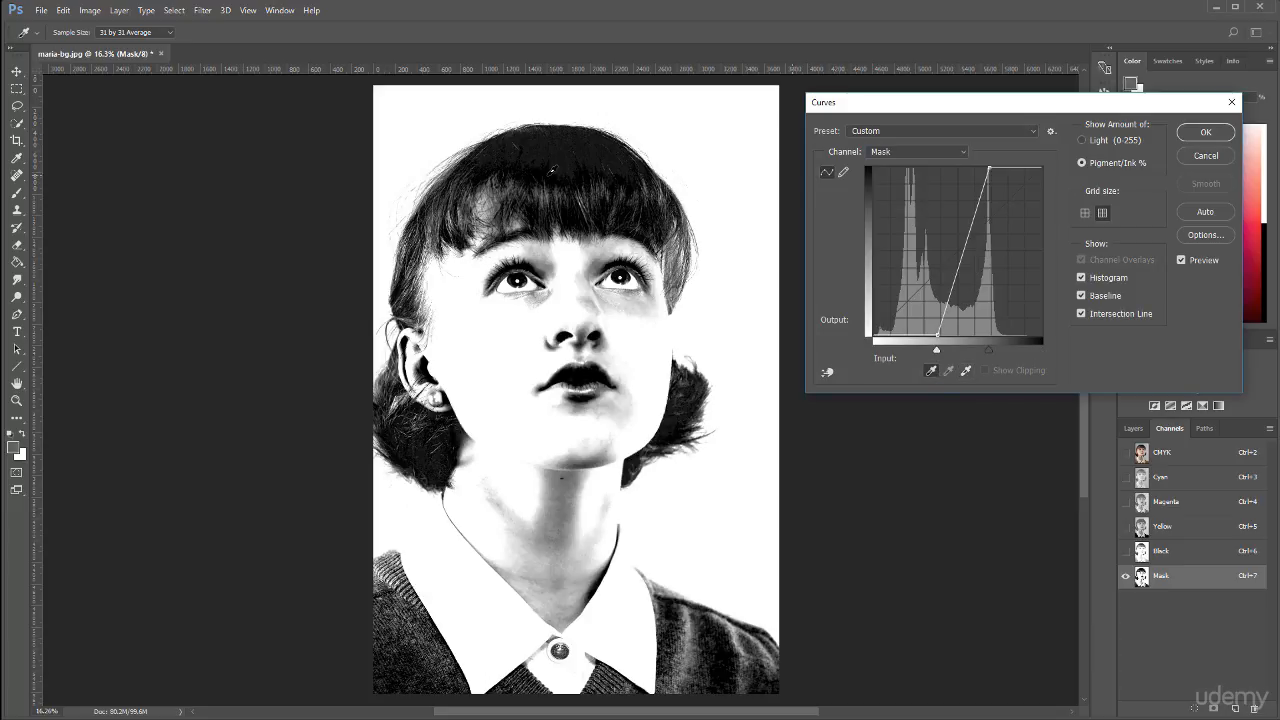
pyautogui.click(567, 160)
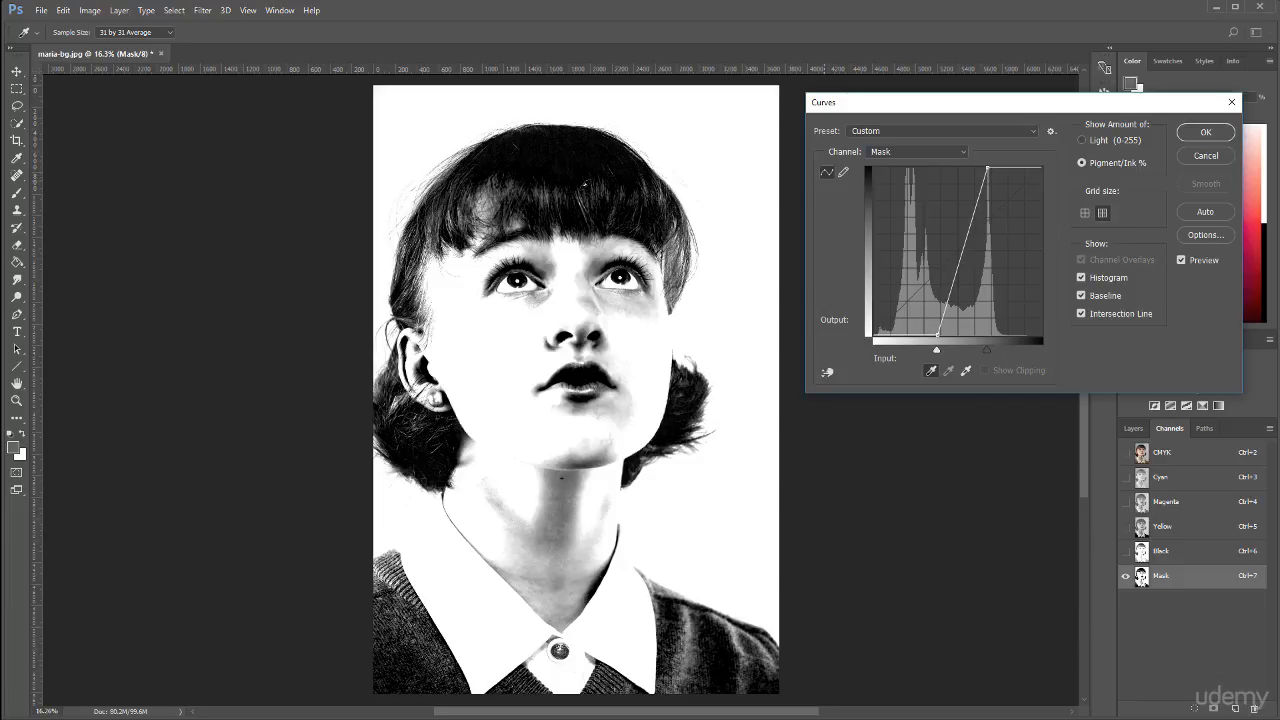
pyautogui.click(592, 200)
pyautogui.click(586, 182)
pyautogui.click(586, 182)
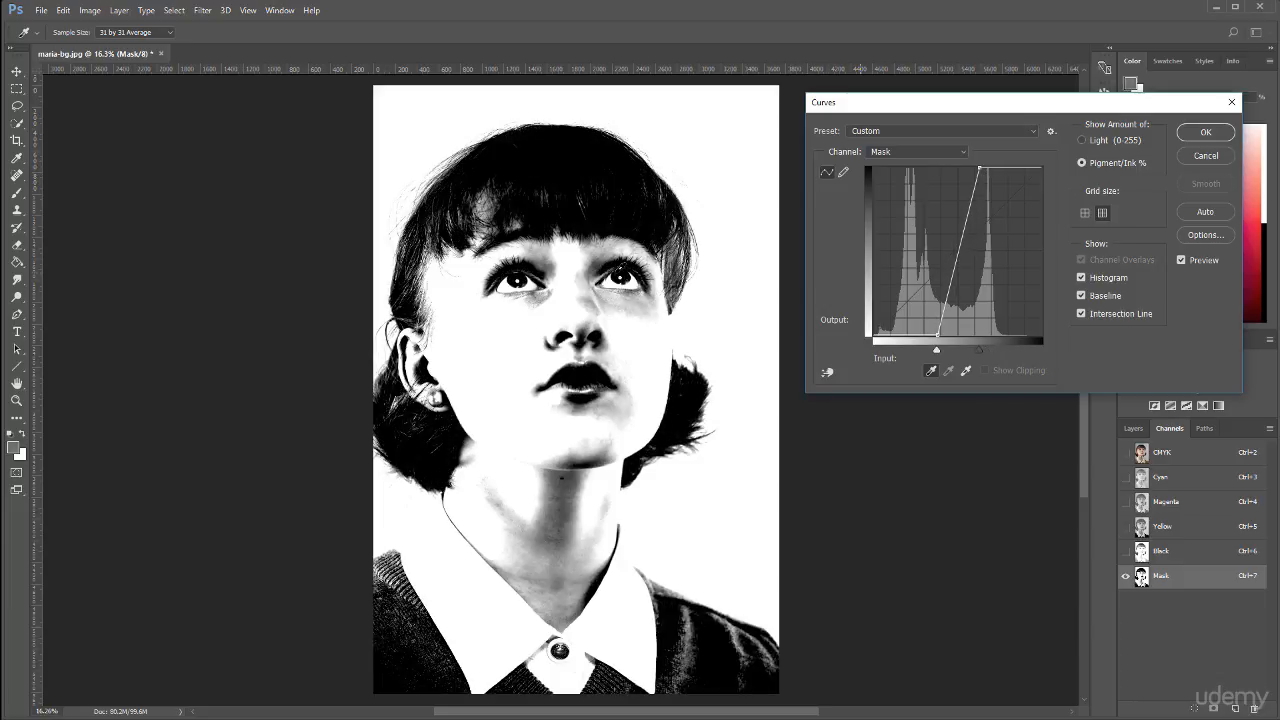
pyautogui.click(550, 153)
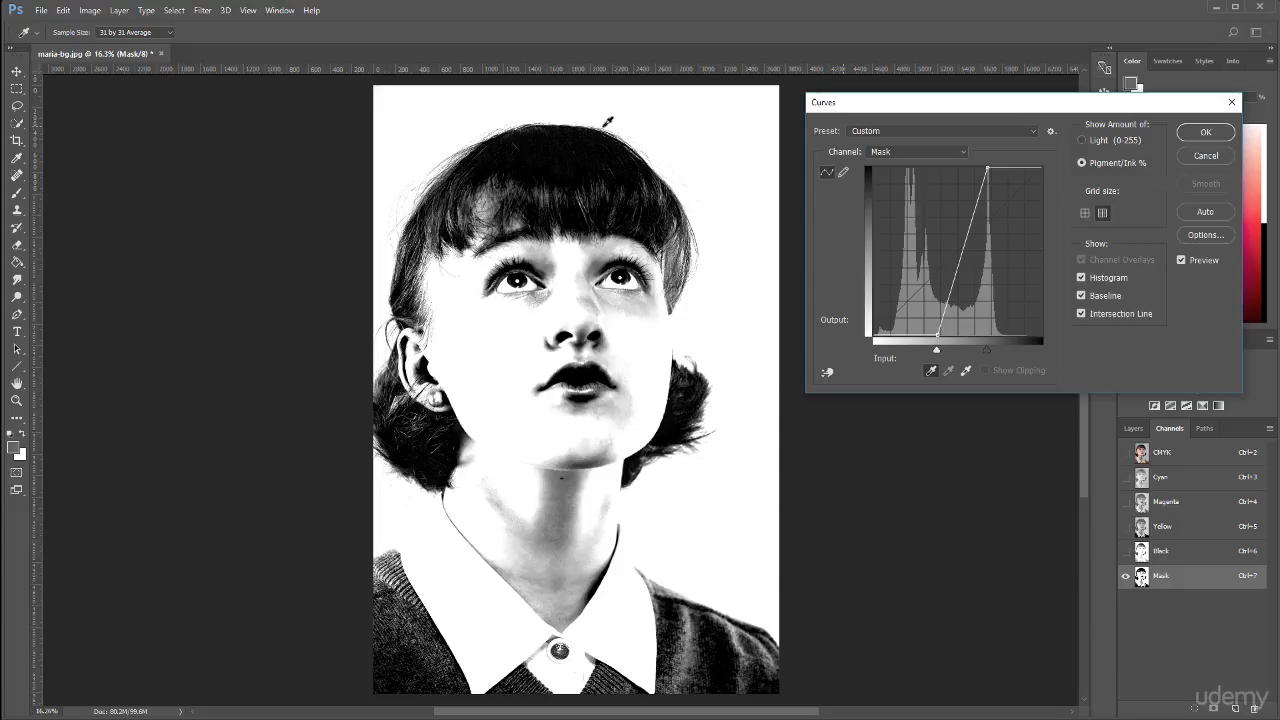
pyautogui.click(706, 379)
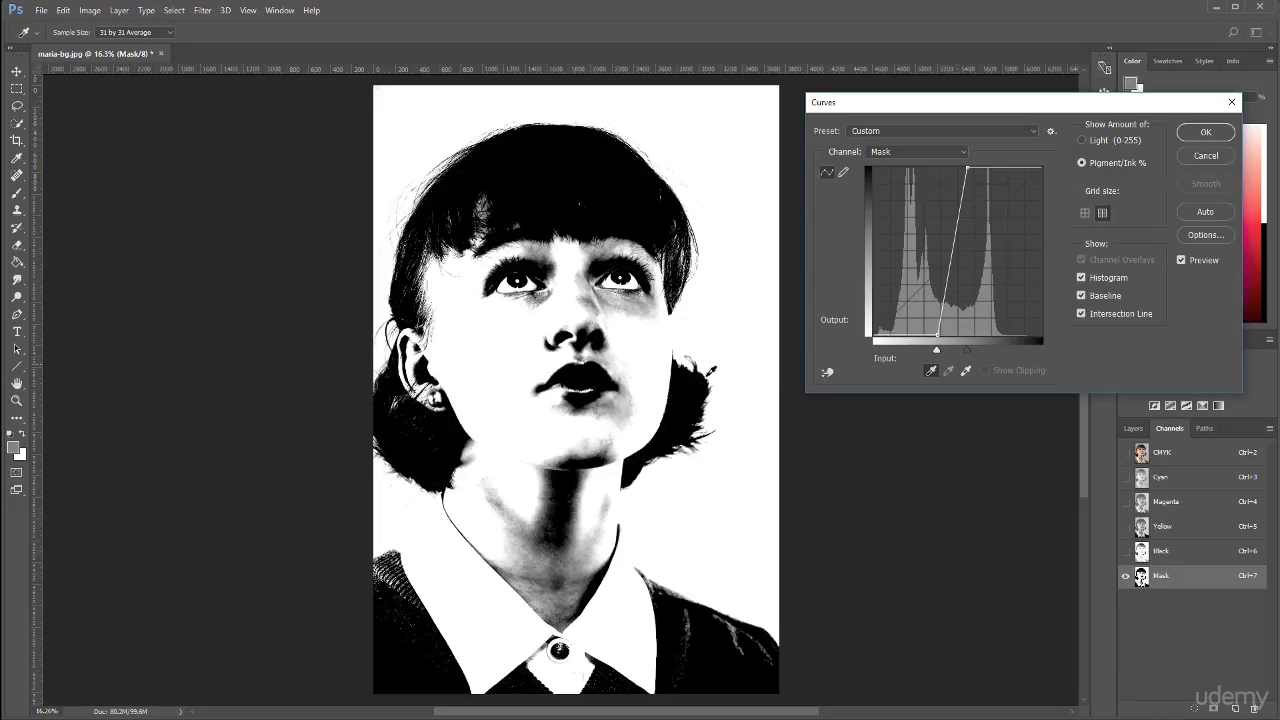
pyautogui.click(634, 167)
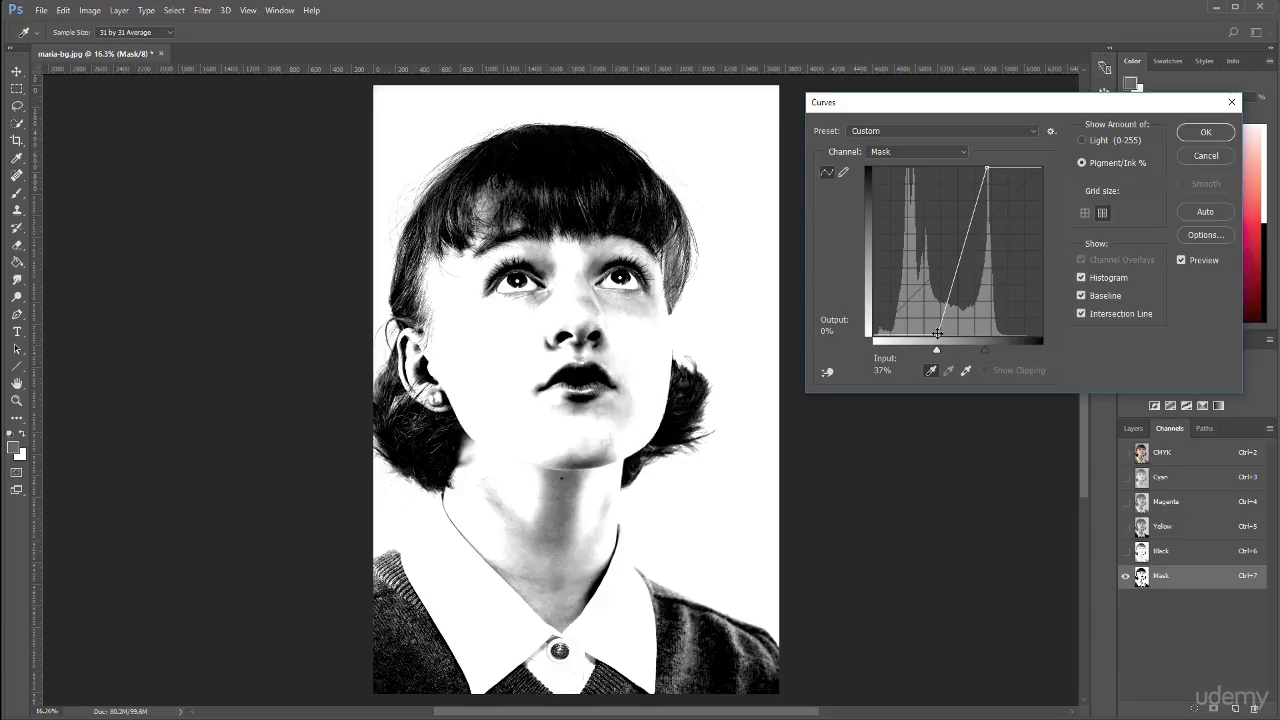
# Step: Refine the Mask curve's white point to input 32 and output 0
pyautogui.moveTo(937, 333)
pyautogui.mouseDown()
pyautogui.moveTo(914, 334)
pyautogui.moveTo(926, 334)
pyautogui.mouseUp()
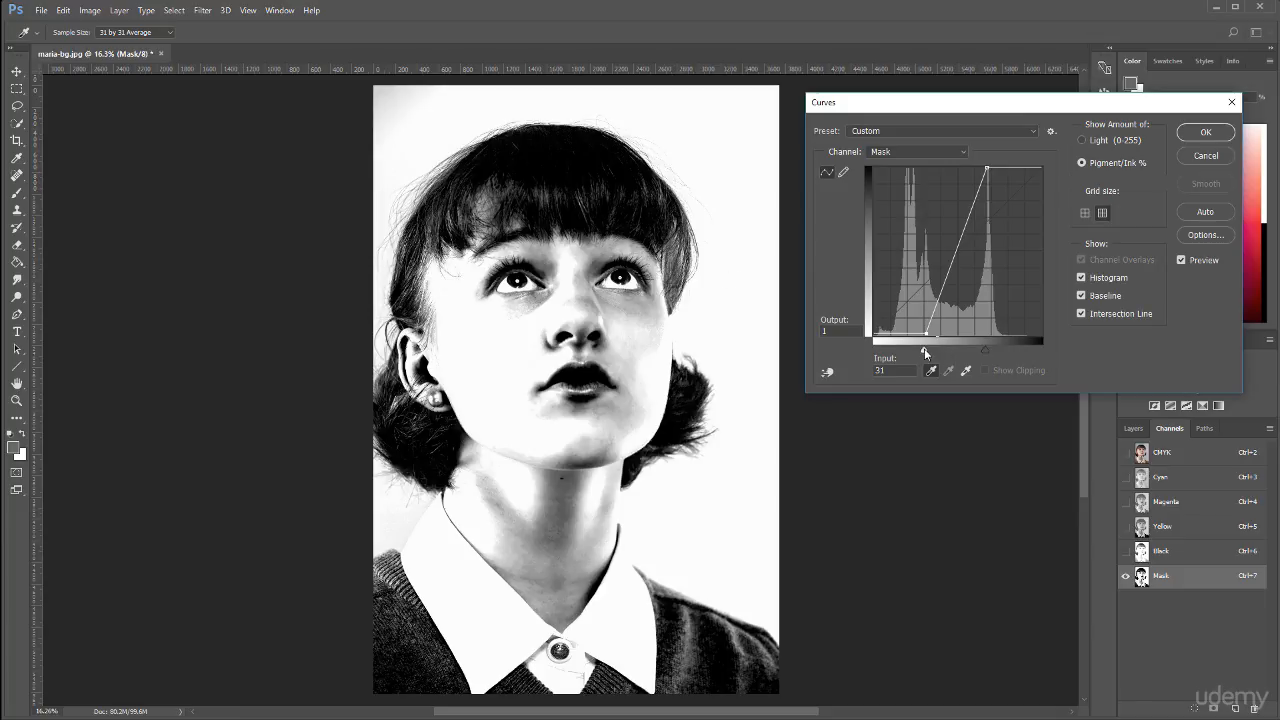
pyautogui.moveTo(925, 352); pyautogui.dragTo(925, 352)
pyautogui.write('32')
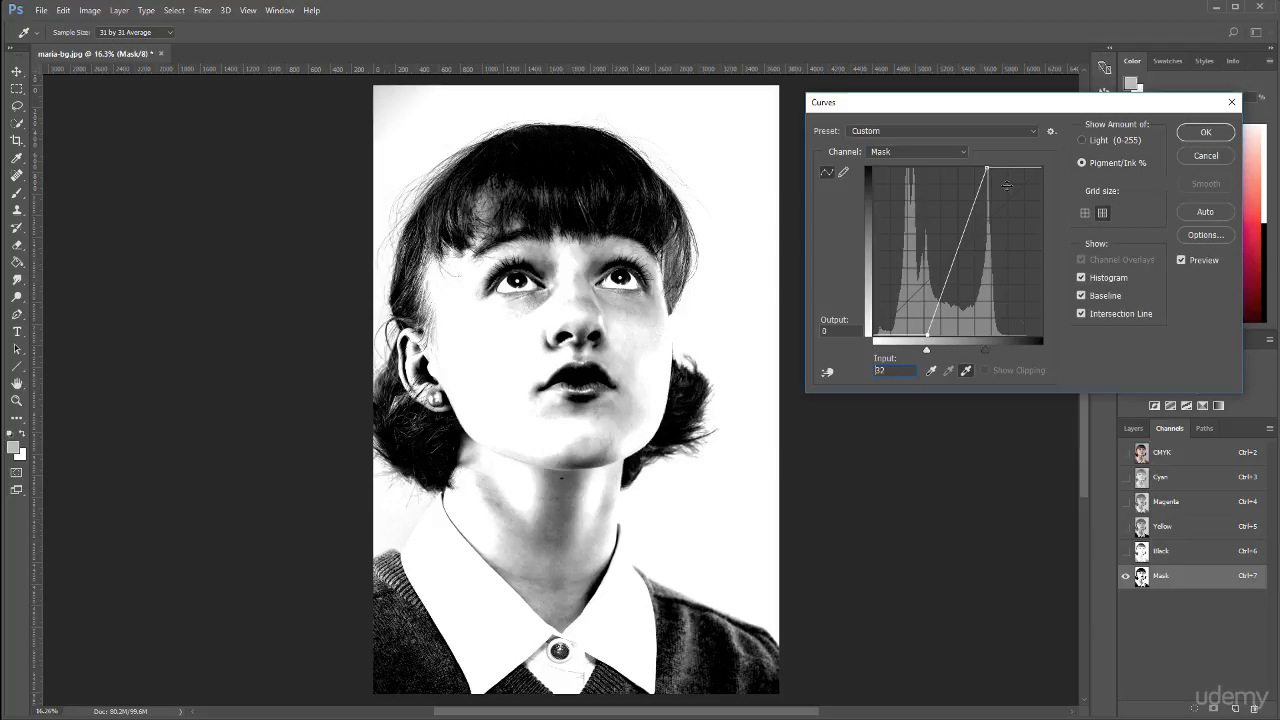
# Step: Resample the Mask curve's black point from the hair near the head's upper-left edge and apply the Curves adjustment
pyautogui.click(925, 373)
pyautogui.click(483, 155)
pyautogui.click(458, 153)
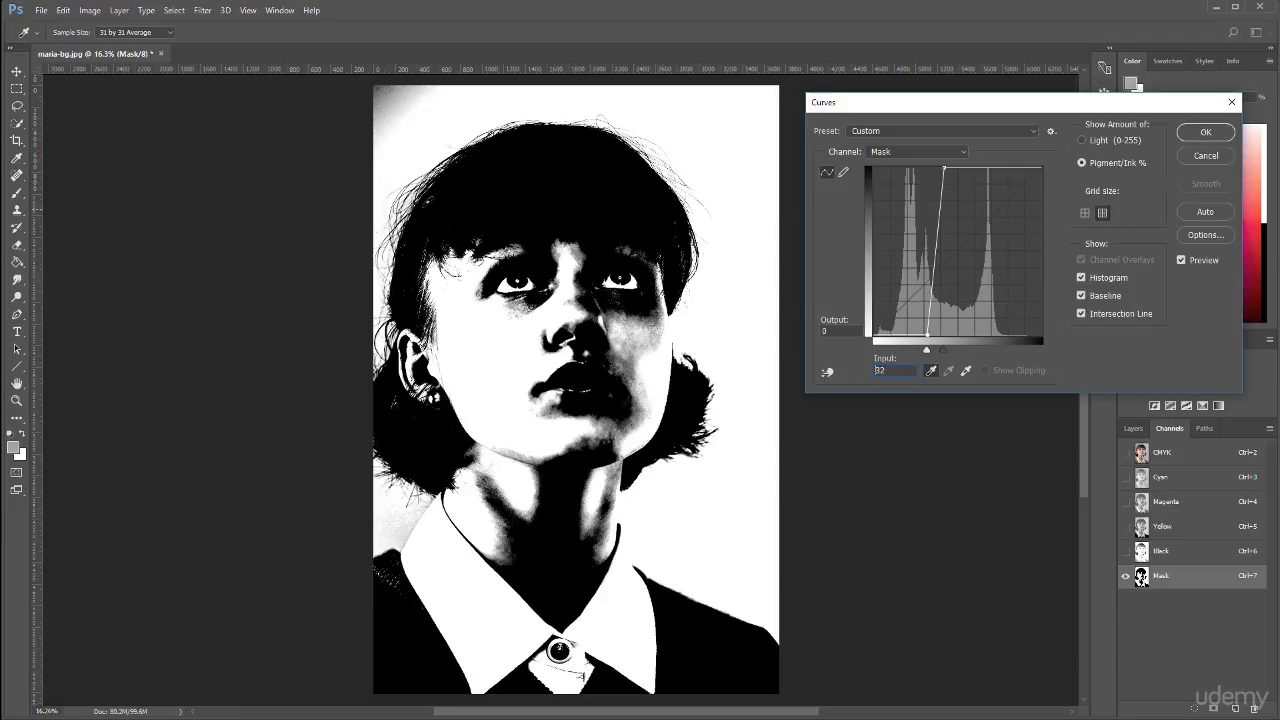
pyautogui.click(439, 192)
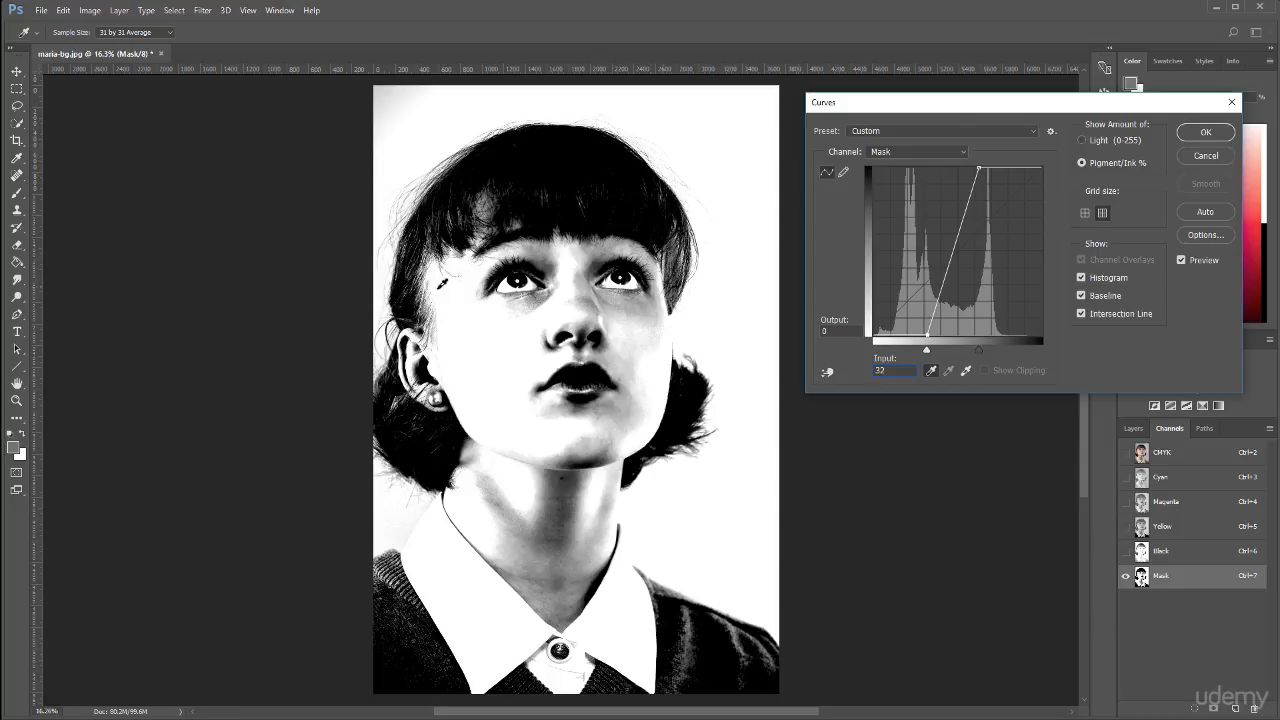
pyautogui.click(1203, 133)
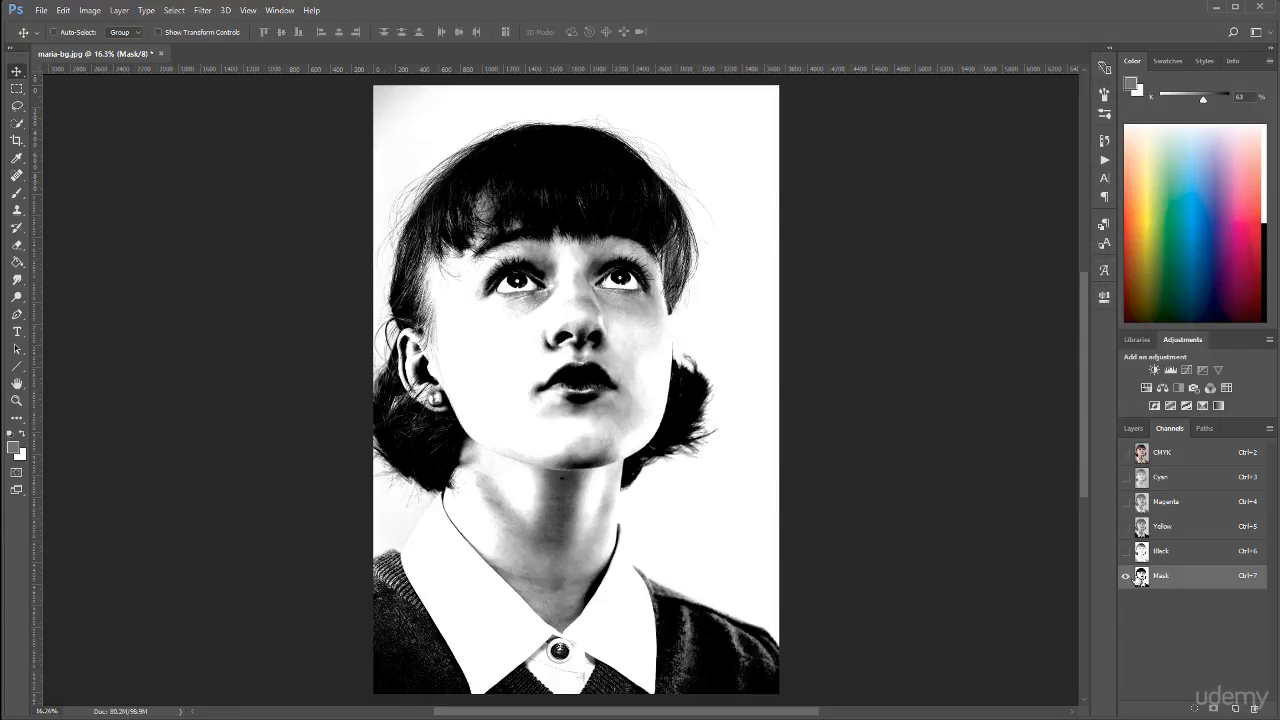
# Step: Paint solid black over the fringe, forehead and eyes in the Mask channel using a 500 px brush
pyautogui.click(17, 193)
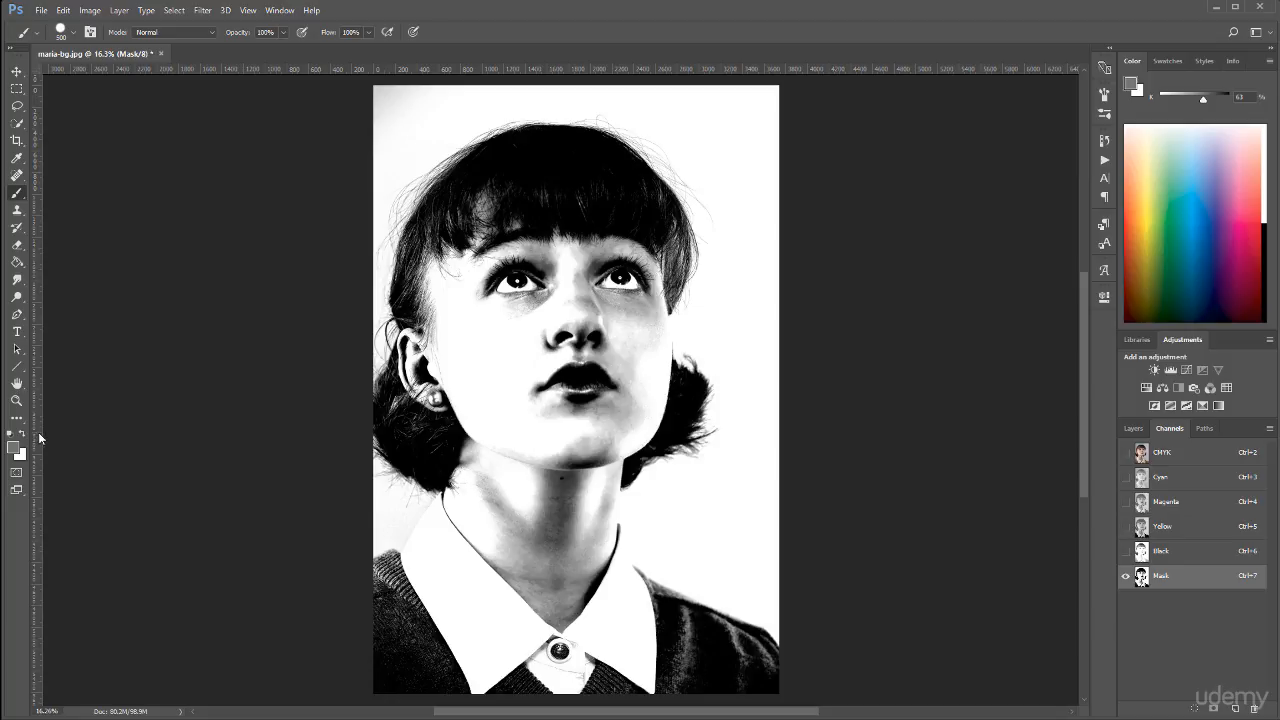
pyautogui.click(12, 435)
pyautogui.moveTo(518, 206)
pyautogui.mouseDown()
pyautogui.moveTo(505, 250)
pyautogui.moveTo(540, 211)
pyautogui.moveTo(466, 221)
pyautogui.moveTo(499, 253)
pyautogui.moveTo(479, 283)
pyautogui.moveTo(542, 236)
pyautogui.moveTo(612, 260)
pyautogui.mouseUp()
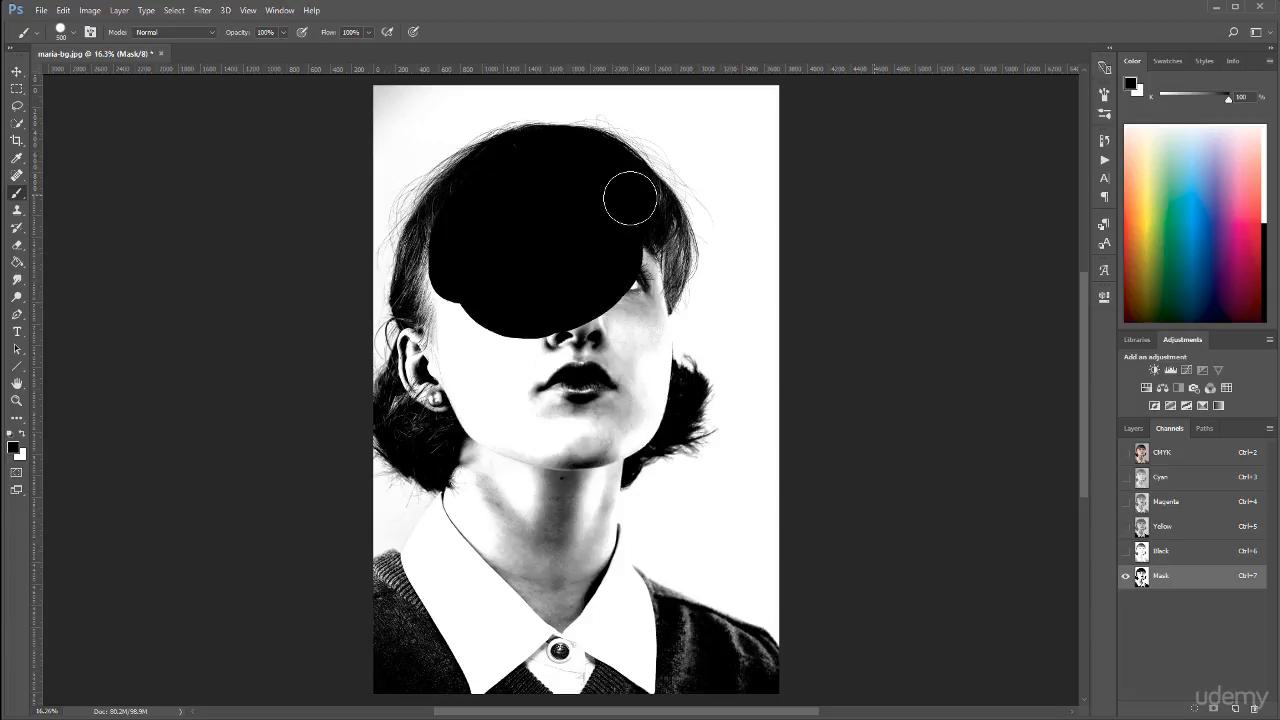
# Step: Paint the hair beside the left temple black down to the top of the ear, leaving the outer stray hairs untouched
pyautogui.scroll(7, 395, 300)
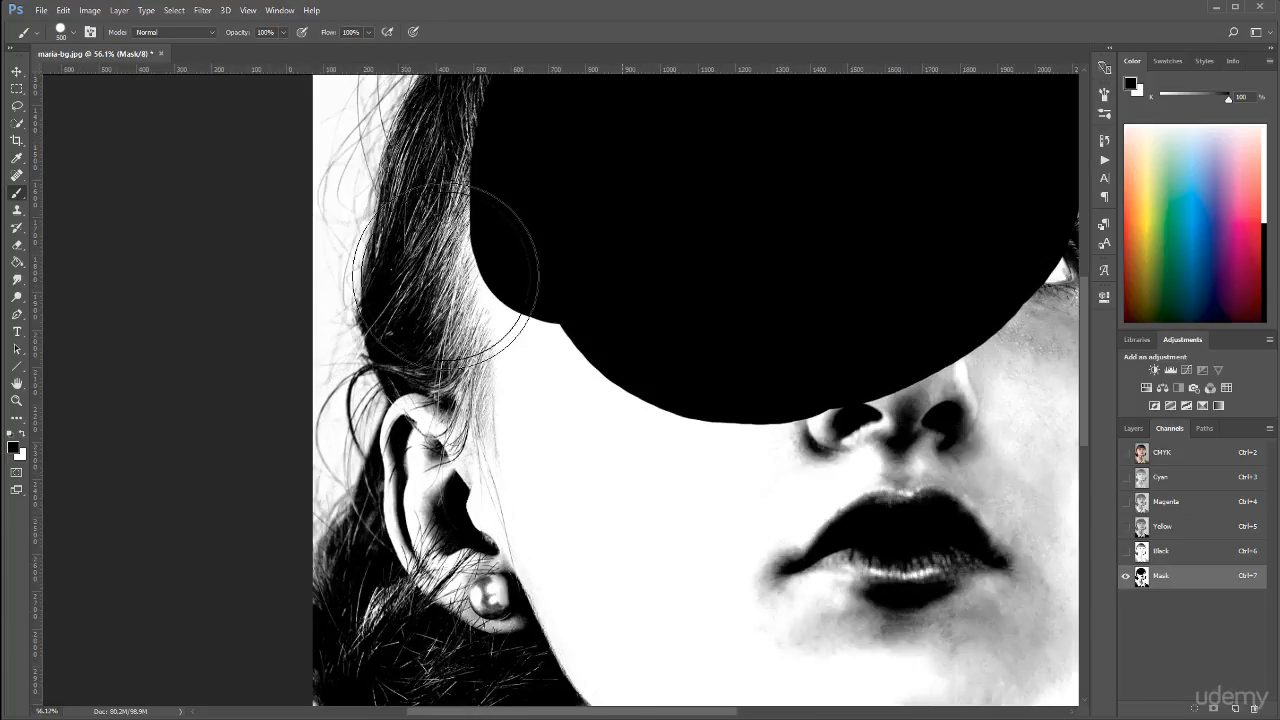
pyautogui.moveTo(531, 234); pyautogui.dragTo(706, 437)
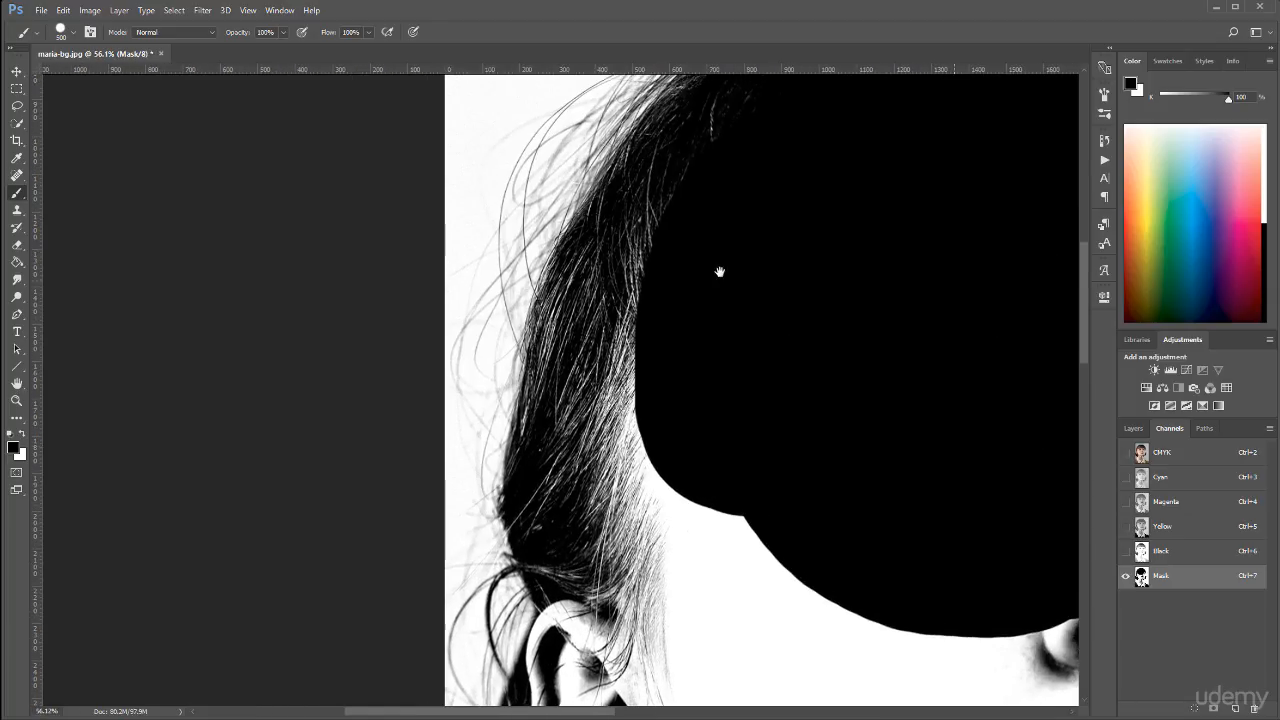
pyautogui.moveTo(717, 274); pyautogui.dragTo(697, 457)
pyautogui.moveTo(908, 222)
pyautogui.mouseDown()
pyautogui.moveTo(849, 243)
pyautogui.moveTo(722, 354)
pyautogui.moveTo(575, 560)
pyautogui.mouseUp()
pyautogui.moveTo(810, 481); pyautogui.dragTo(835, 168)
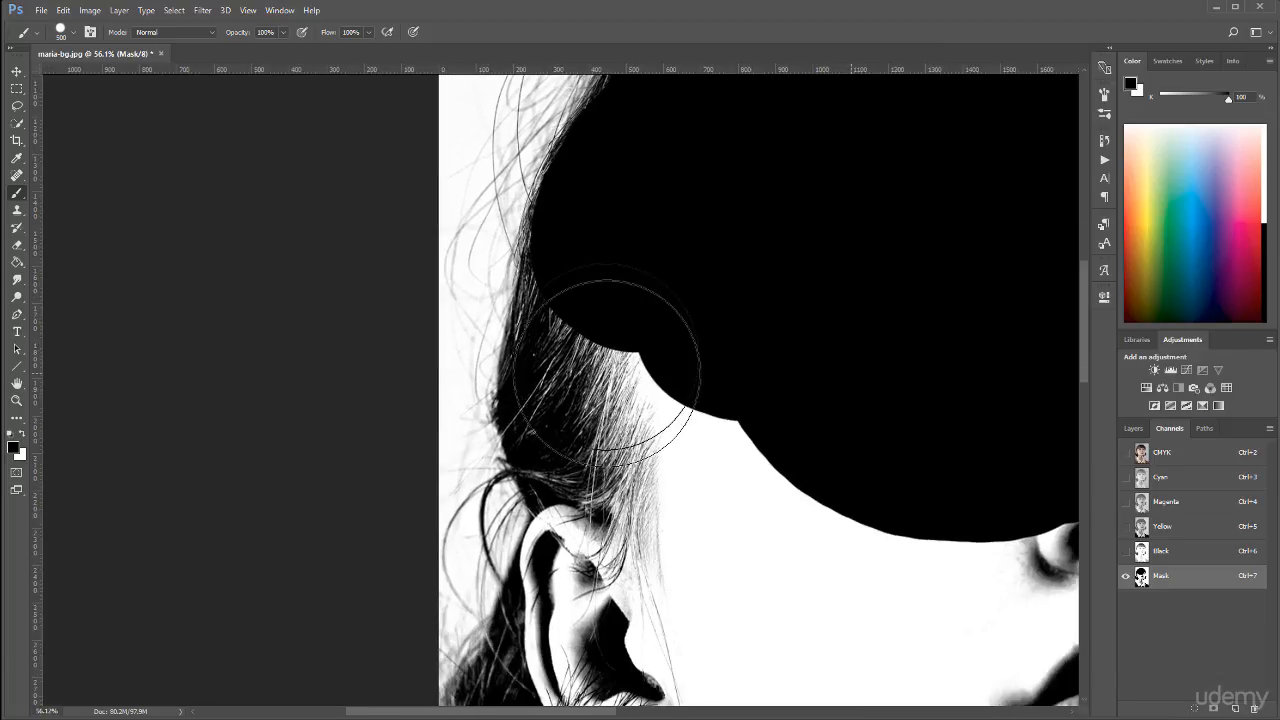
pyautogui.moveTo(586, 343)
pyautogui.mouseDown()
pyautogui.moveTo(620, 257)
pyautogui.moveTo(594, 357)
pyautogui.moveTo(614, 434)
pyautogui.moveTo(749, 423)
pyautogui.moveTo(765, 445)
pyautogui.mouseUp()
pyautogui.moveTo(785, 384)
pyautogui.mouseDown()
pyautogui.moveTo(813, 324)
pyautogui.moveTo(871, 52)
pyautogui.mouseUp()
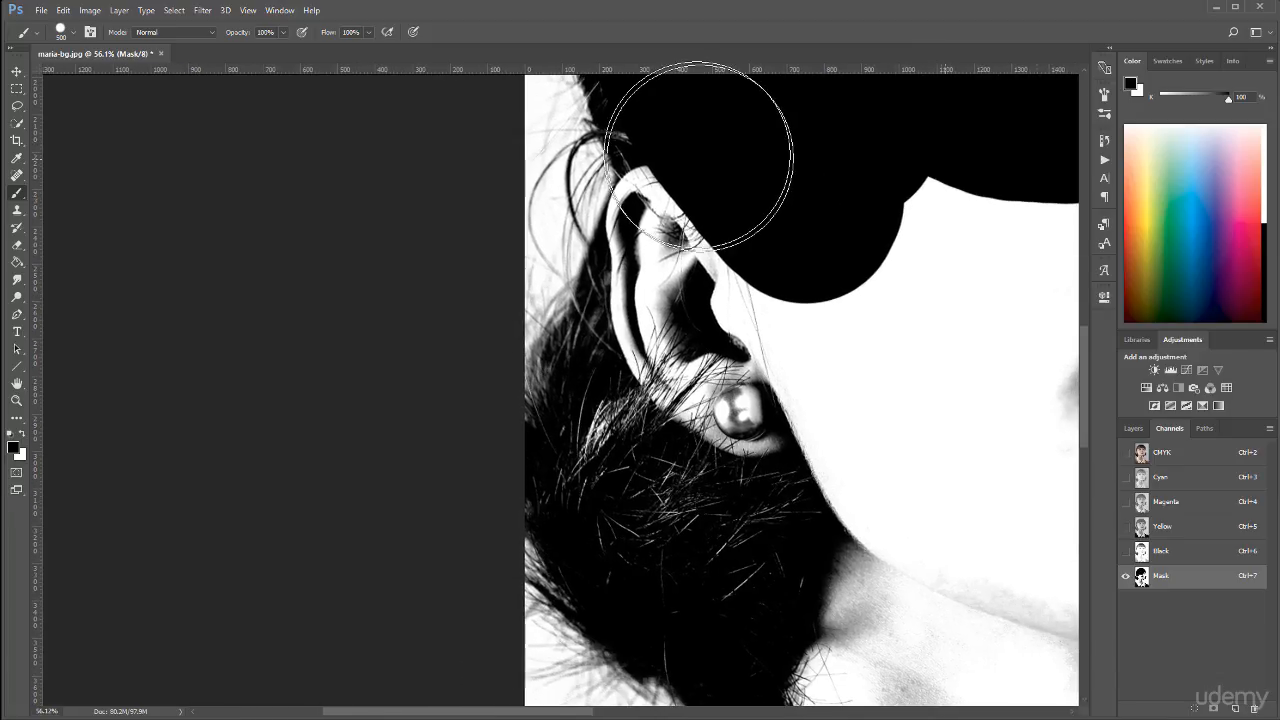
# Step: Reduce the brush size and paint the ear, the earring and the upper part of the curl below it black
pyautogui.press('[')
pyautogui.press('[')
pyautogui.press('[')
pyautogui.press('[')
pyautogui.press('[')
pyautogui.press('[')
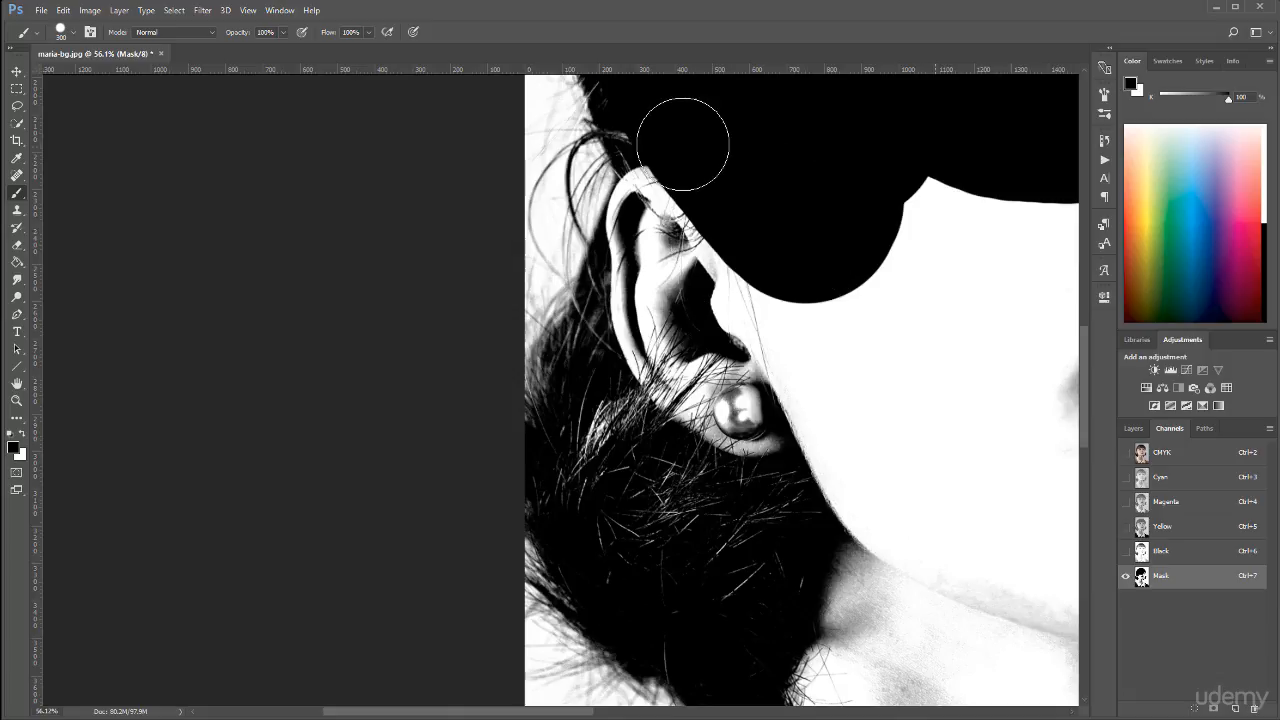
pyautogui.moveTo(651, 138)
pyautogui.mouseDown()
pyautogui.moveTo(628, 265)
pyautogui.moveTo(560, 374)
pyautogui.moveTo(574, 369)
pyautogui.moveTo(563, 451)
pyautogui.moveTo(670, 420)
pyautogui.moveTo(700, 320)
pyautogui.moveTo(657, 323)
pyautogui.moveTo(745, 440)
pyautogui.mouseUp()
pyautogui.moveTo(748, 544); pyautogui.dragTo(654, 251)
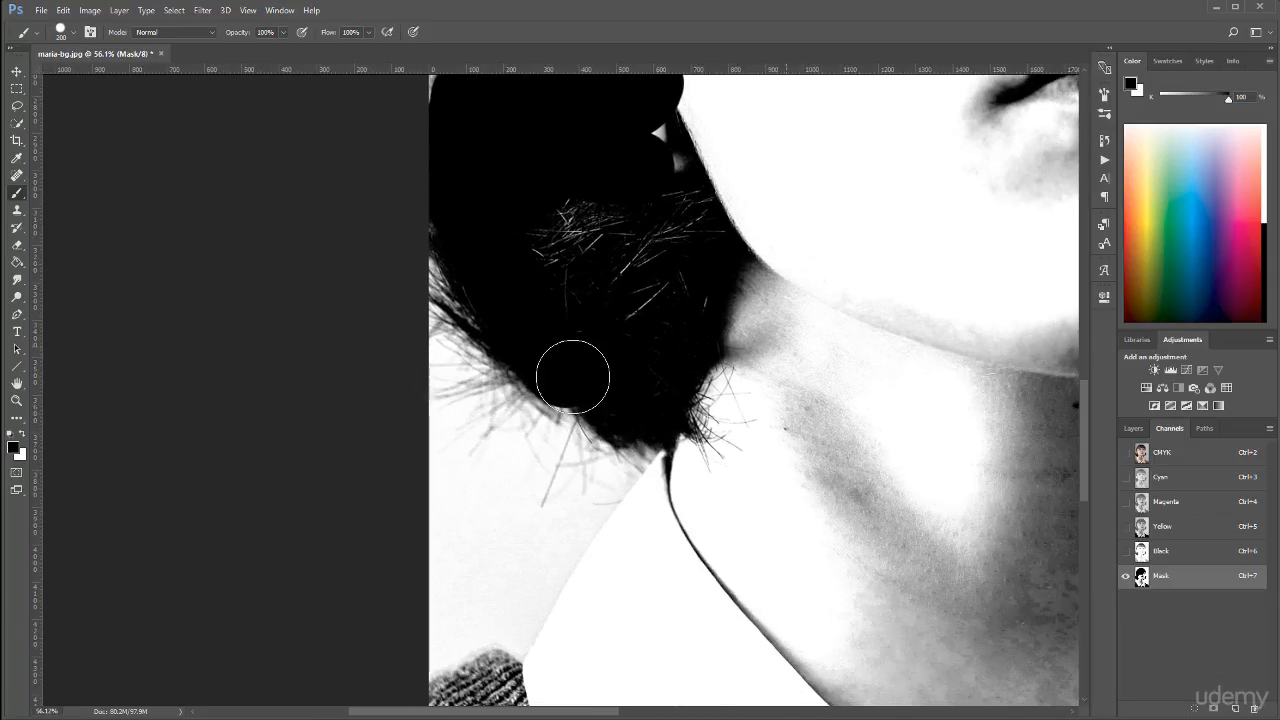
# Step: Paint the rest of the left curl black and continue along the outer collar edge onto the sweater shoulder
pyautogui.moveTo(603, 371)
pyautogui.mouseDown()
pyautogui.moveTo(691, 410)
pyautogui.moveTo(703, 478)
pyautogui.moveTo(818, 290)
pyautogui.moveTo(817, 180)
pyautogui.mouseUp()
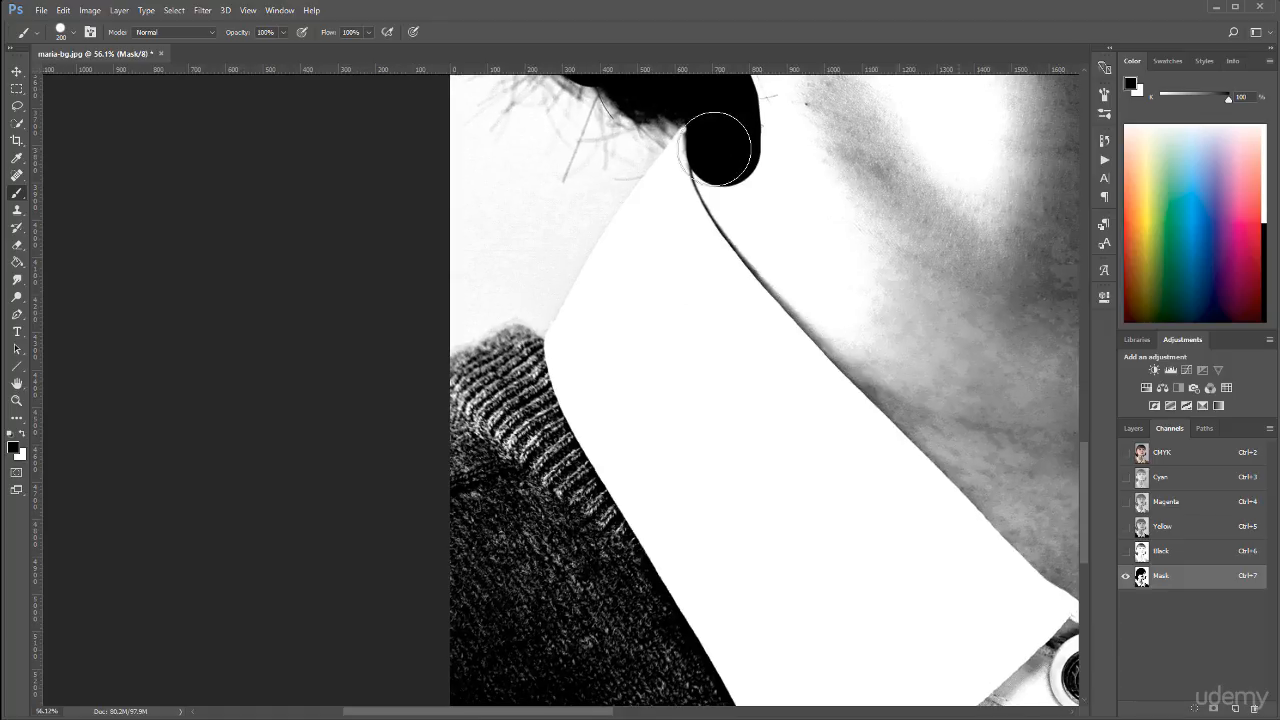
pyautogui.moveTo(714, 134)
pyautogui.mouseDown()
pyautogui.moveTo(593, 319)
pyautogui.moveTo(578, 392)
pyautogui.mouseUp()
pyautogui.moveTo(648, 256)
pyautogui.mouseDown()
pyautogui.moveTo(721, 141)
pyautogui.moveTo(666, 288)
pyautogui.moveTo(639, 307)
pyautogui.moveTo(647, 237)
pyautogui.moveTo(623, 271)
pyautogui.moveTo(669, 223)
pyautogui.mouseUp()
pyautogui.moveTo(652, 424)
pyautogui.mouseDown()
pyautogui.moveTo(814, 211)
pyautogui.moveTo(812, 307)
pyautogui.mouseUp()
pyautogui.moveTo(679, 258)
pyautogui.mouseDown()
pyautogui.moveTo(643, 266)
pyautogui.moveTo(657, 249)
pyautogui.moveTo(678, 266)
pyautogui.mouseUp()
# Step: Tidy the black outline where the left collar meets the shoulder with a much smaller brush
pyautogui.press('[')
pyautogui.press('[')
pyautogui.press('[')
pyautogui.press('[')
pyautogui.press('[')
pyautogui.press('[')
pyautogui.press('[')
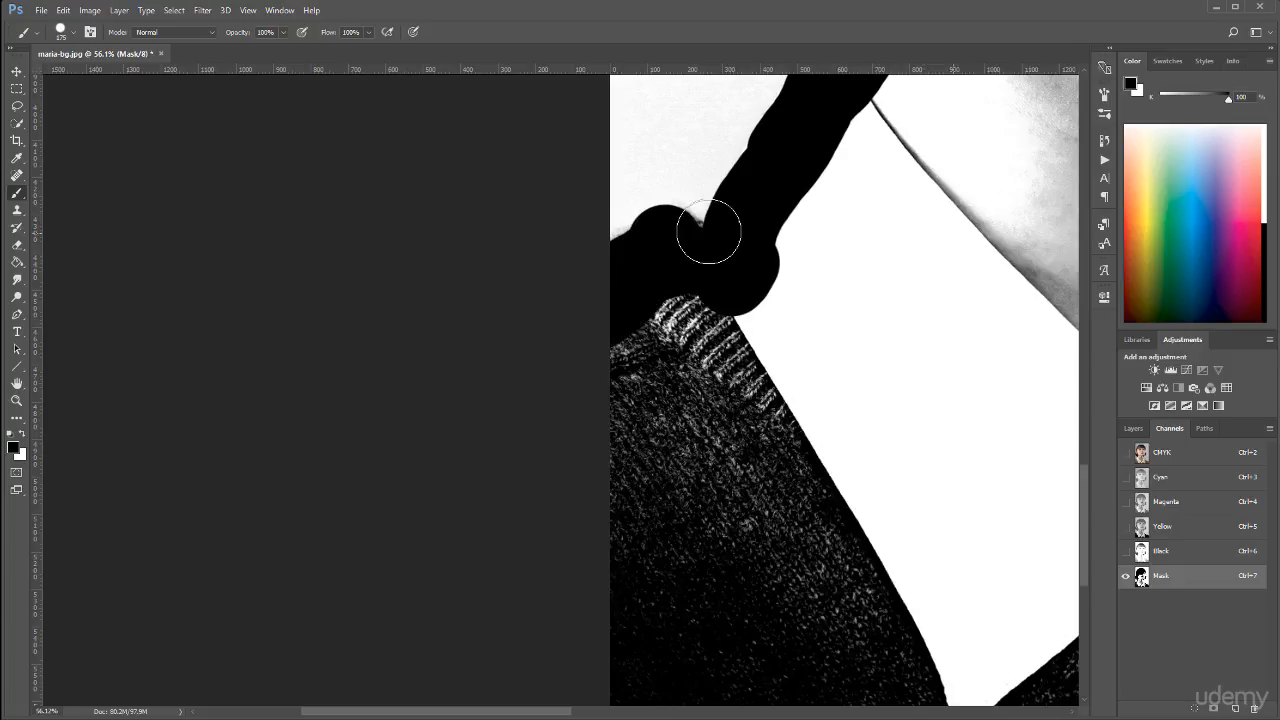
pyautogui.press('[')
pyautogui.press('[')
pyautogui.press('[')
pyautogui.moveTo(668, 205)
pyautogui.mouseDown()
pyautogui.moveTo(708, 245)
pyautogui.moveTo(679, 227)
pyautogui.moveTo(630, 233)
pyautogui.mouseUp()
# Step: Enlarge the brush to 200 px and paint black along the right jawline and into the adjoining curl
pyautogui.press(']')
pyautogui.press(']')
pyautogui.press(']')
pyautogui.press(']')
pyautogui.press(']')
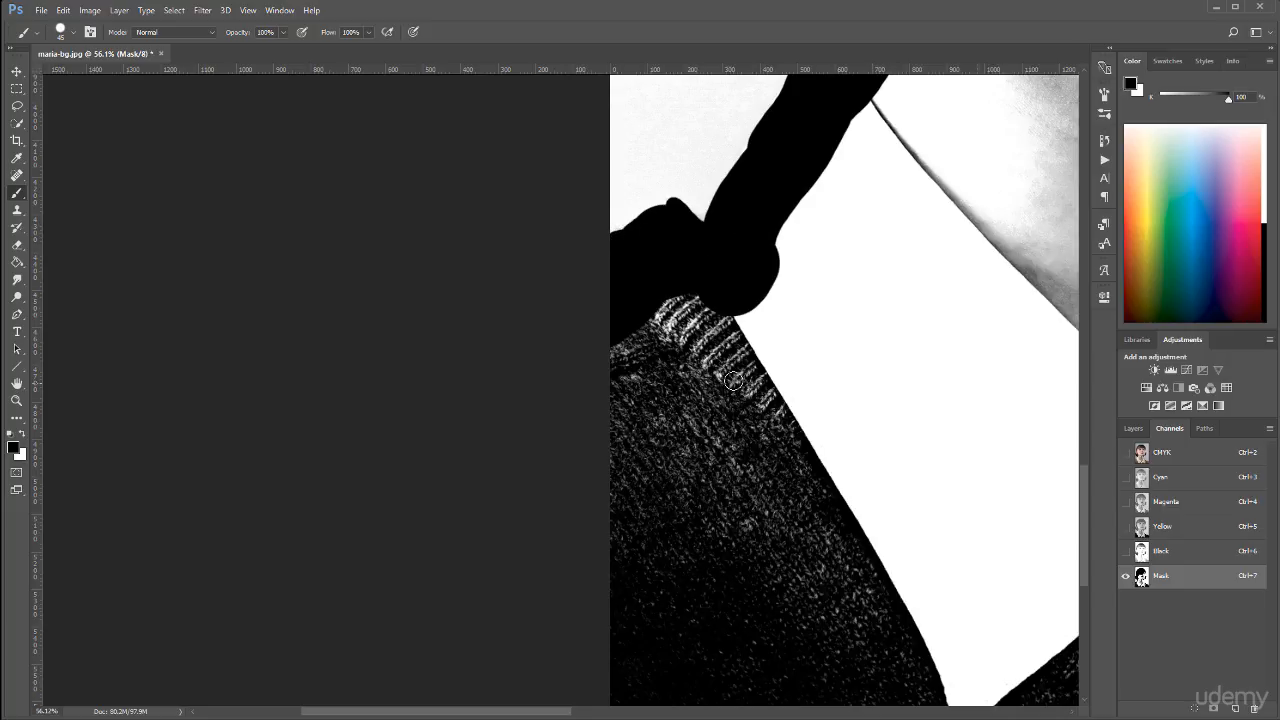
pyautogui.press(']')
pyautogui.press(']')
pyautogui.press(']')
pyautogui.press(']')
pyautogui.press(']')
pyautogui.moveTo(943, 263); pyautogui.dragTo(589, 441)
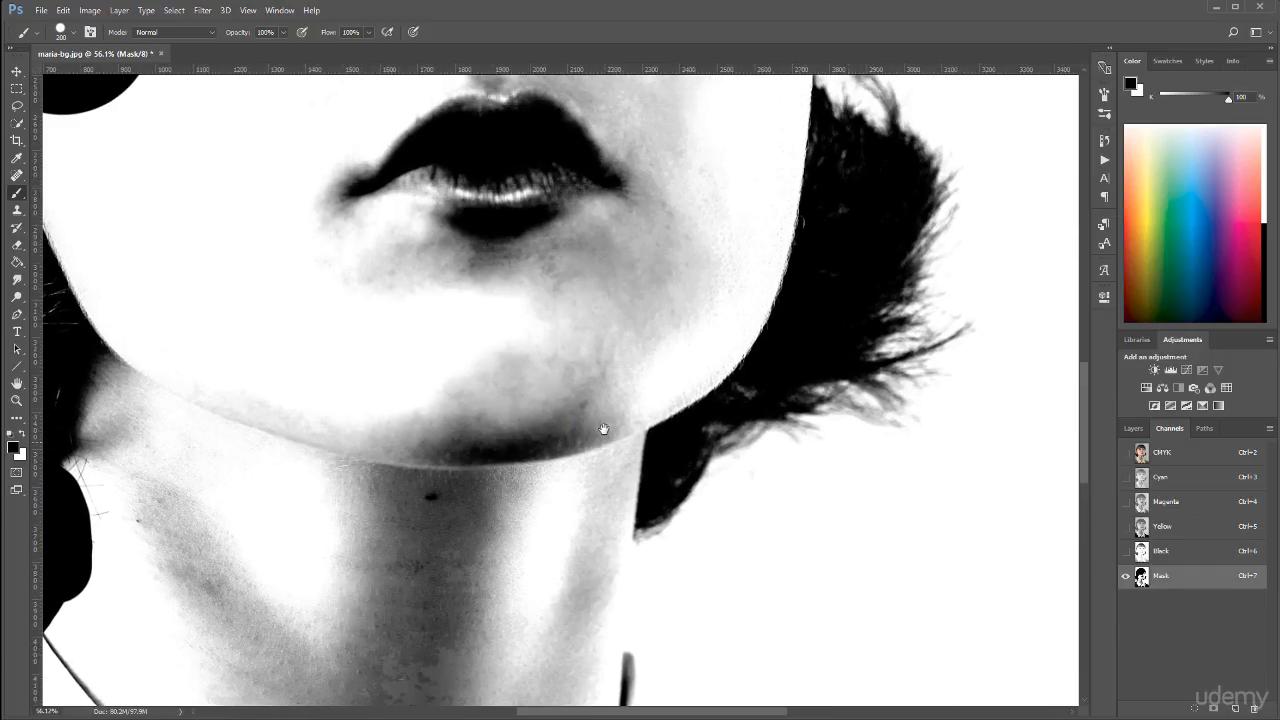
pyautogui.moveTo(631, 391)
pyautogui.mouseDown()
pyautogui.moveTo(636, 437)
pyautogui.moveTo(671, 382)
pyautogui.moveTo(768, 264)
pyautogui.mouseUp()
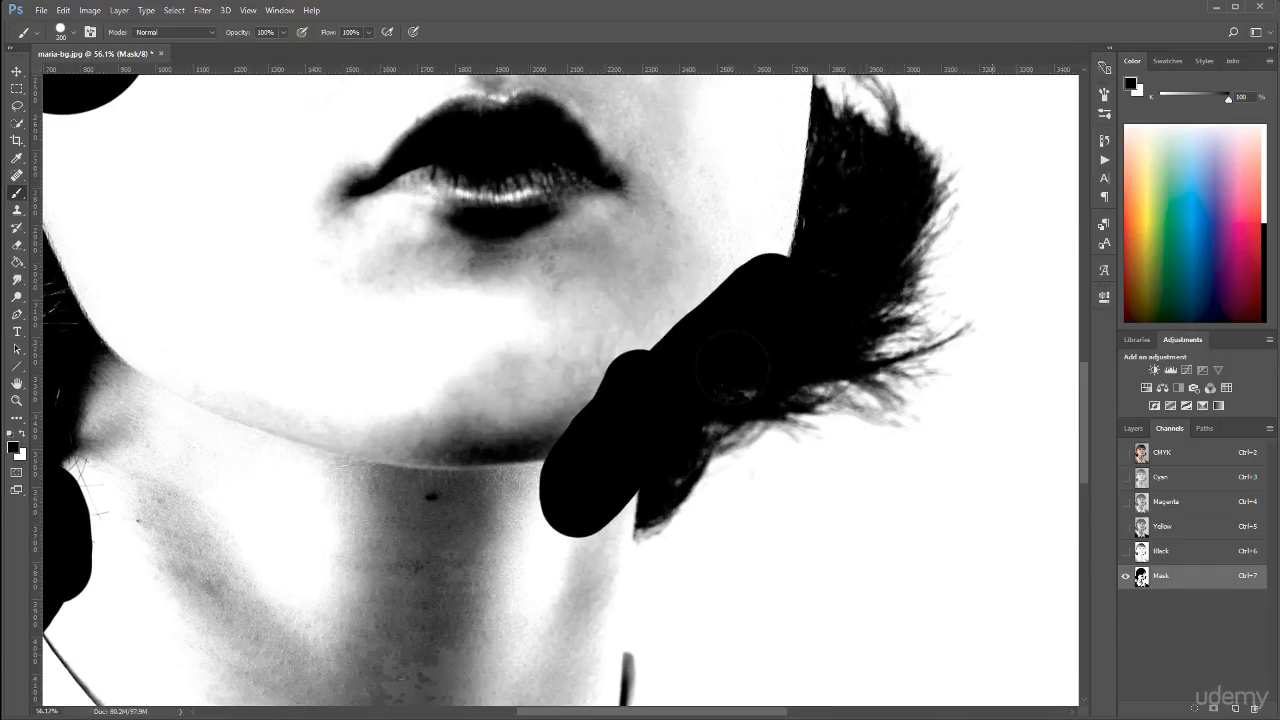
pyautogui.moveTo(665, 438)
pyautogui.mouseDown()
pyautogui.moveTo(709, 402)
pyautogui.moveTo(823, 225)
pyautogui.moveTo(835, 190)
pyautogui.moveTo(822, 163)
pyautogui.moveTo(790, 155)
pyautogui.mouseUp()
# Step: Paint a black band inside the right cheek edge, joining the lower curl to the side hair by the eye
pyautogui.moveTo(797, 200); pyautogui.dragTo(688, 488)
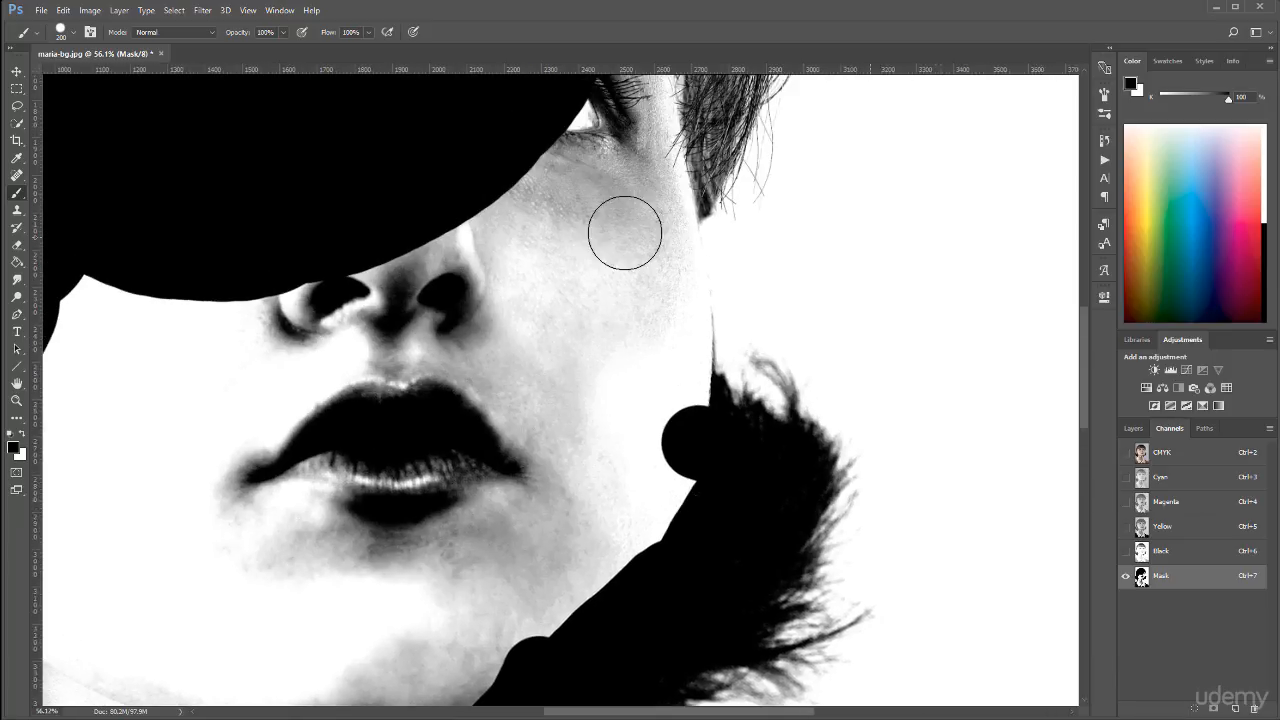
pyautogui.click(657, 213)
pyautogui.moveTo(660, 230)
pyautogui.mouseDown()
pyautogui.moveTo(675, 336)
pyautogui.moveTo(678, 500)
pyautogui.mouseUp()
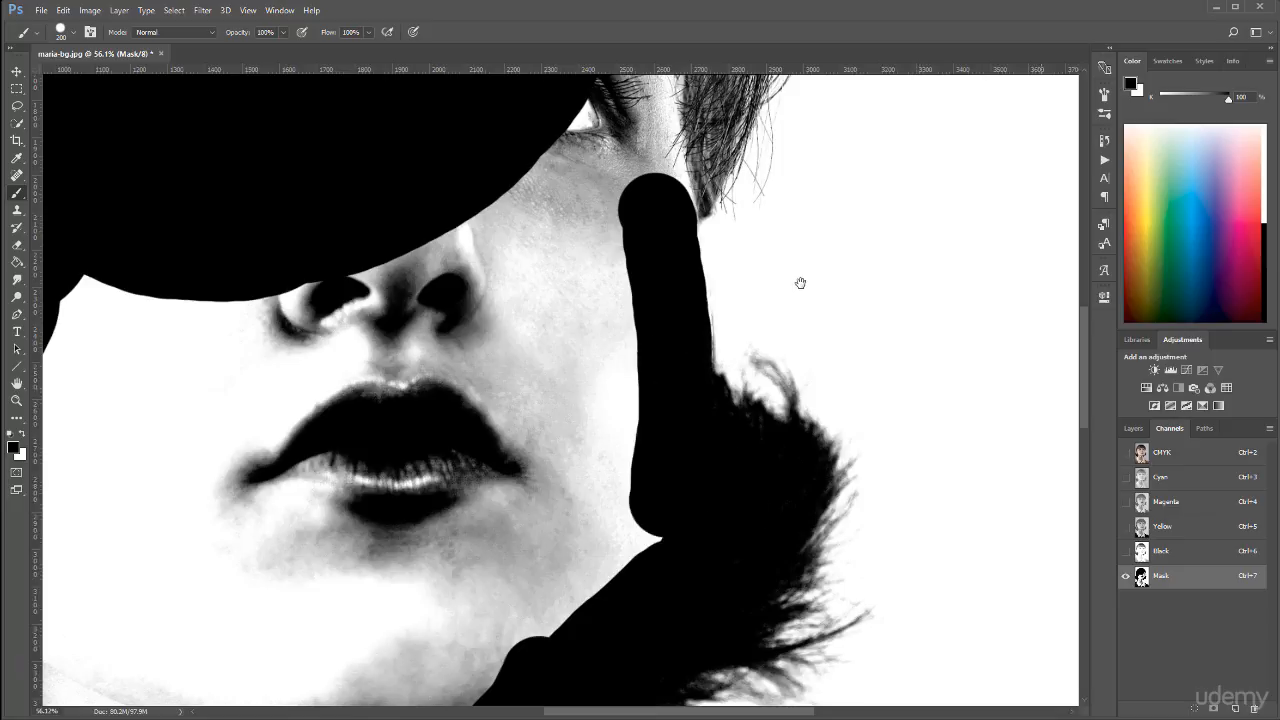
pyautogui.scroll(3, 806, 360)
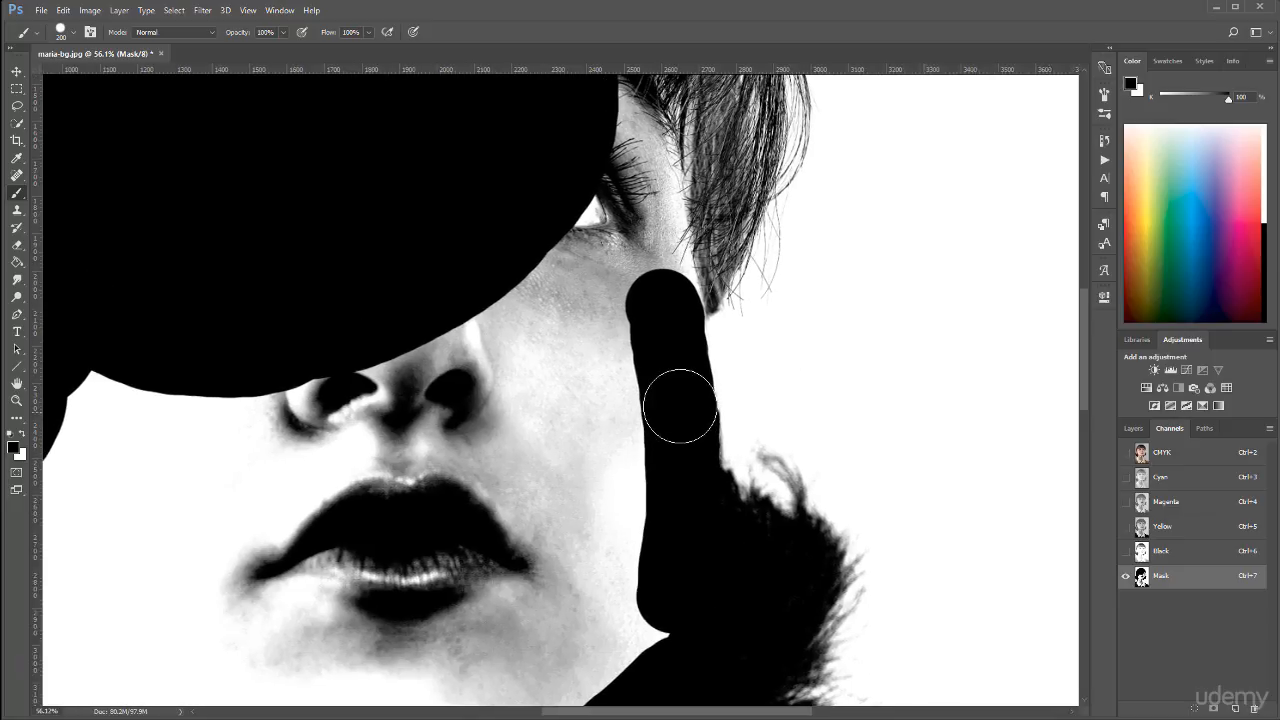
pyautogui.moveTo(669, 349); pyautogui.dragTo(662, 236)
# Step: Fill the right side hair with black, refining close to its outer edge with a 70 px brush and leaving the loose strands
pyautogui.scroll(4, 674, 371)
pyautogui.moveTo(679, 389)
pyautogui.mouseDown()
pyautogui.moveTo(729, 285)
pyautogui.moveTo(714, 178)
pyautogui.moveTo(667, 260)
pyautogui.moveTo(636, 218)
pyautogui.moveTo(657, 230)
pyautogui.moveTo(674, 326)
pyautogui.moveTo(666, 291)
pyautogui.moveTo(677, 309)
pyautogui.moveTo(615, 479)
pyautogui.mouseUp()
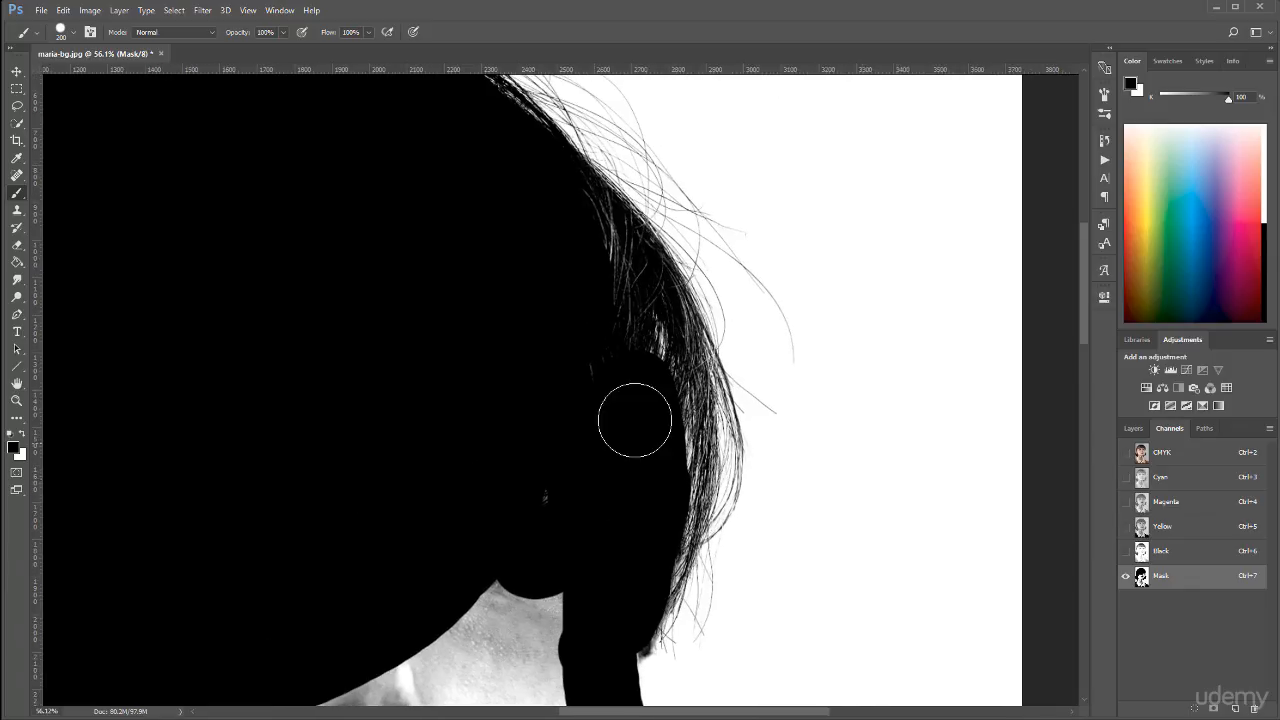
pyautogui.press('[')
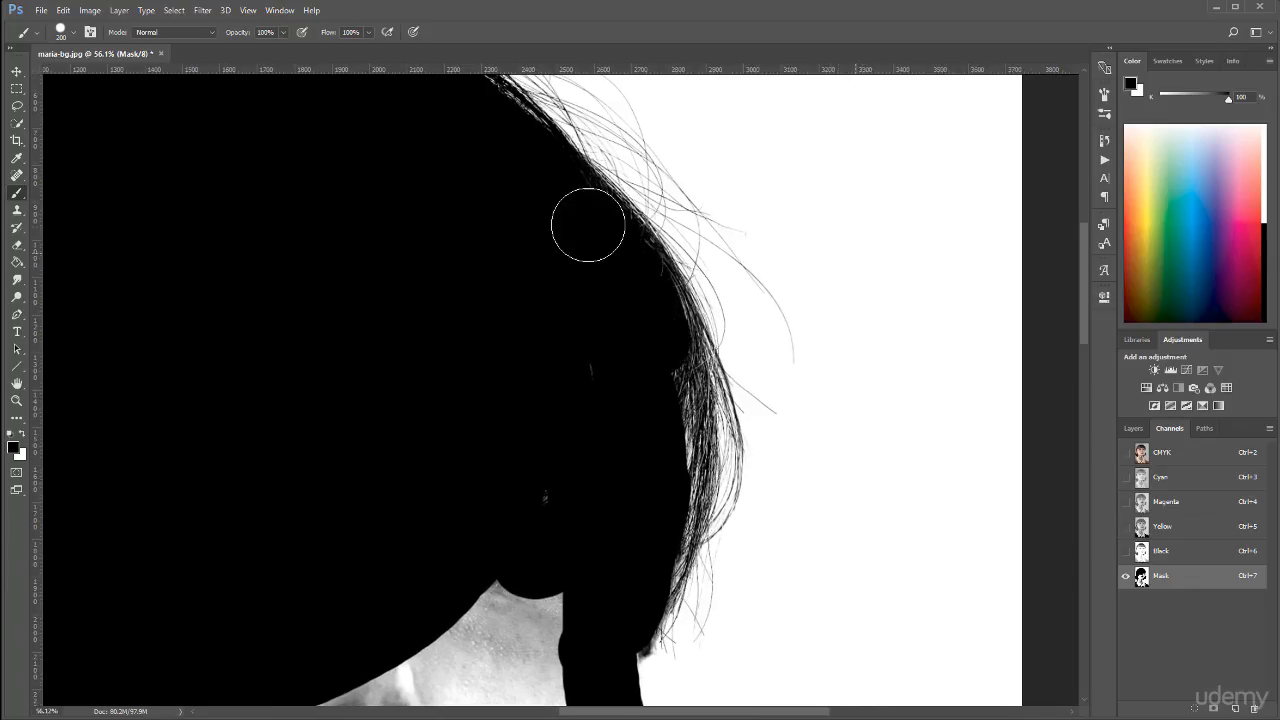
pyautogui.press('[')
pyautogui.press('[')
pyautogui.press('[')
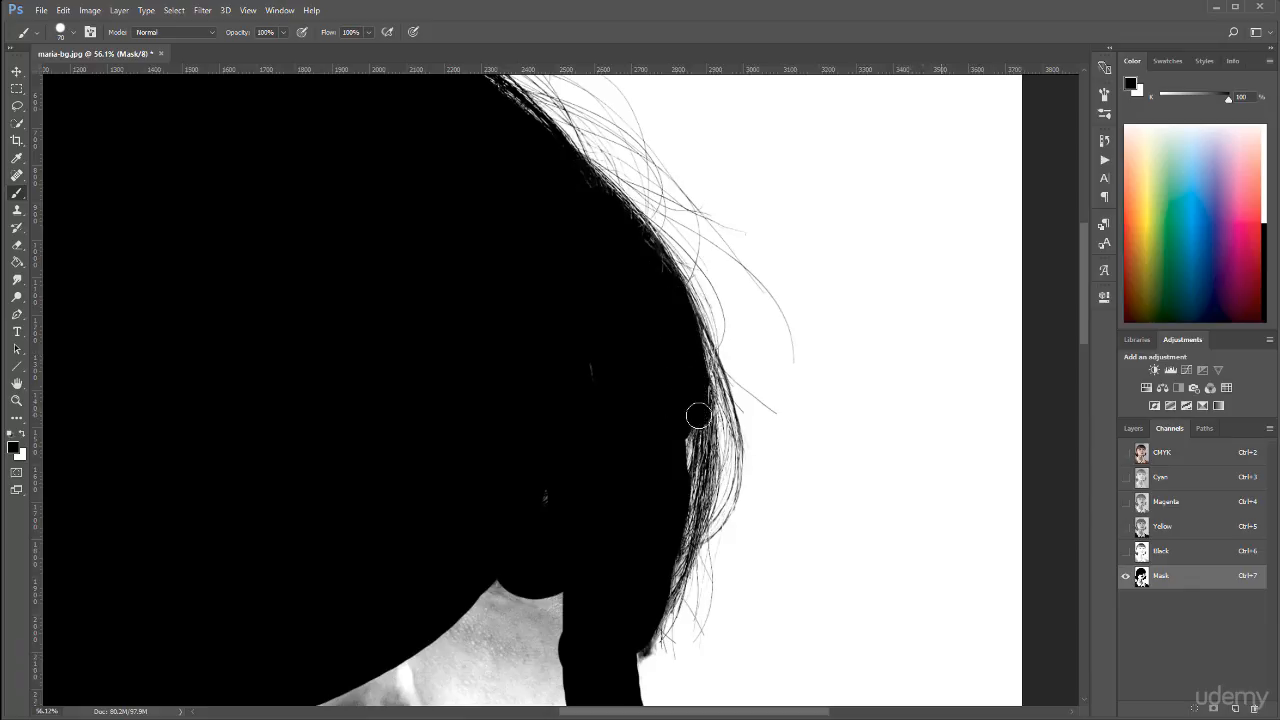
pyautogui.moveTo(702, 418); pyautogui.dragTo(695, 504)
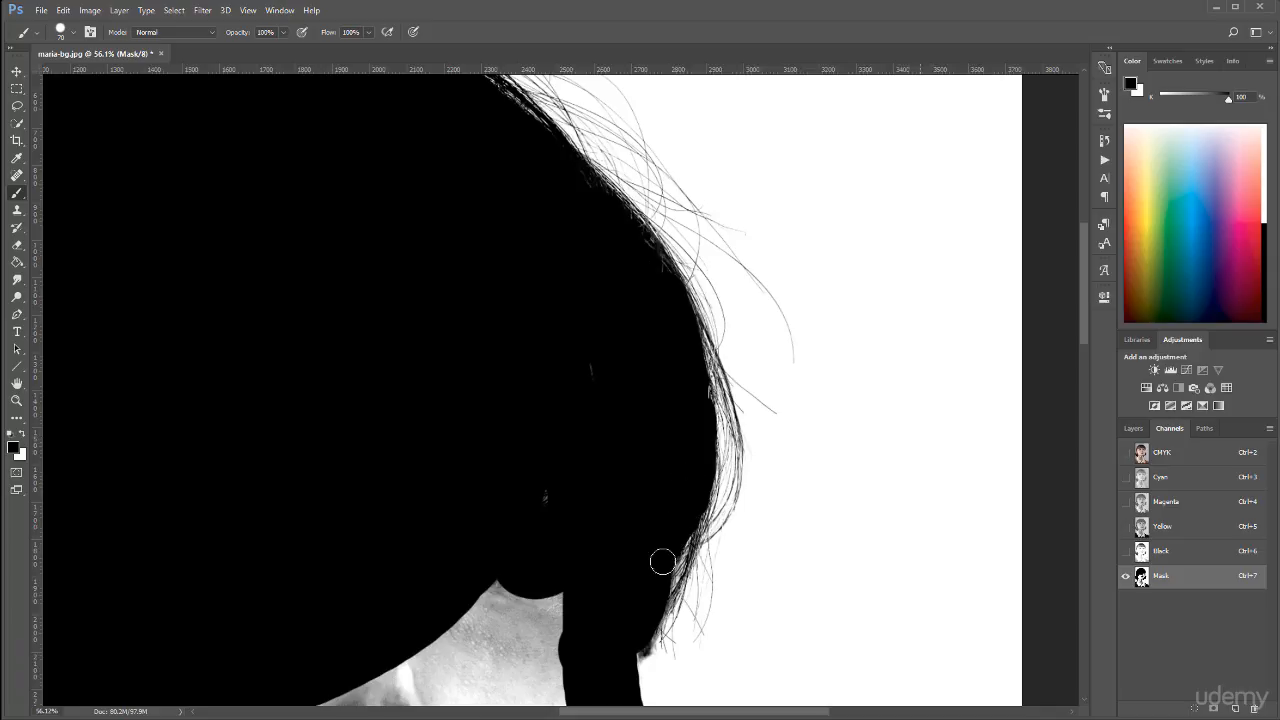
pyautogui.moveTo(516, 304)
pyautogui.mouseDown()
pyautogui.moveTo(637, 504)
pyautogui.moveTo(674, 285)
pyautogui.mouseUp()
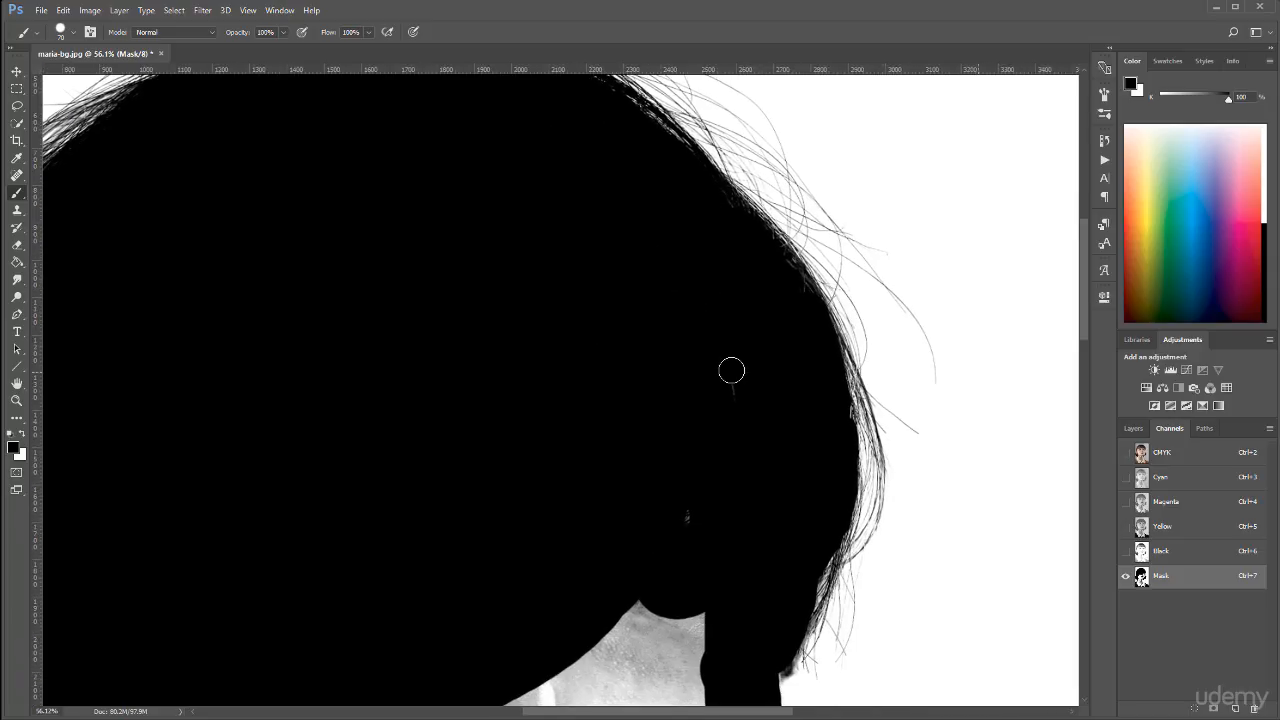
# Step: Paint a black outline from the right curl's tip down the neck edge and along the collar to the shoulder
pyautogui.scroll(-8, 653, 297)
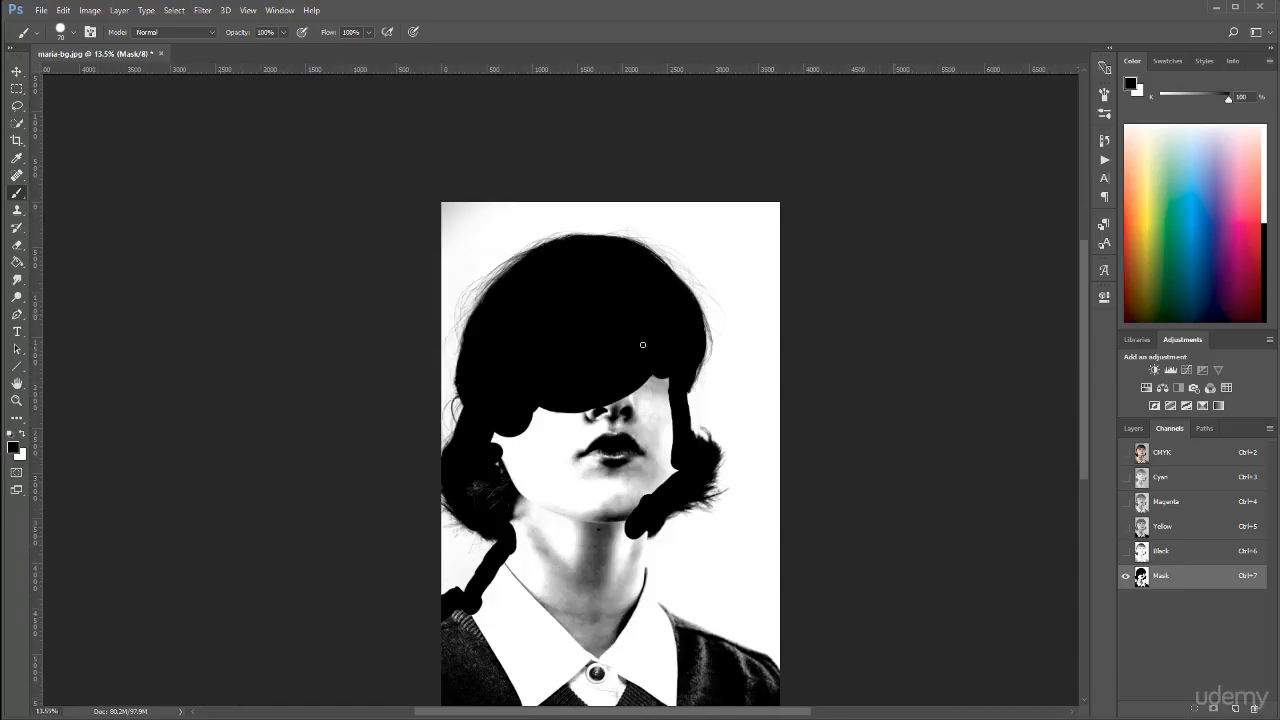
pyautogui.moveTo(632, 595); pyautogui.dragTo(631, 503)
pyautogui.scroll(8, 632, 500)
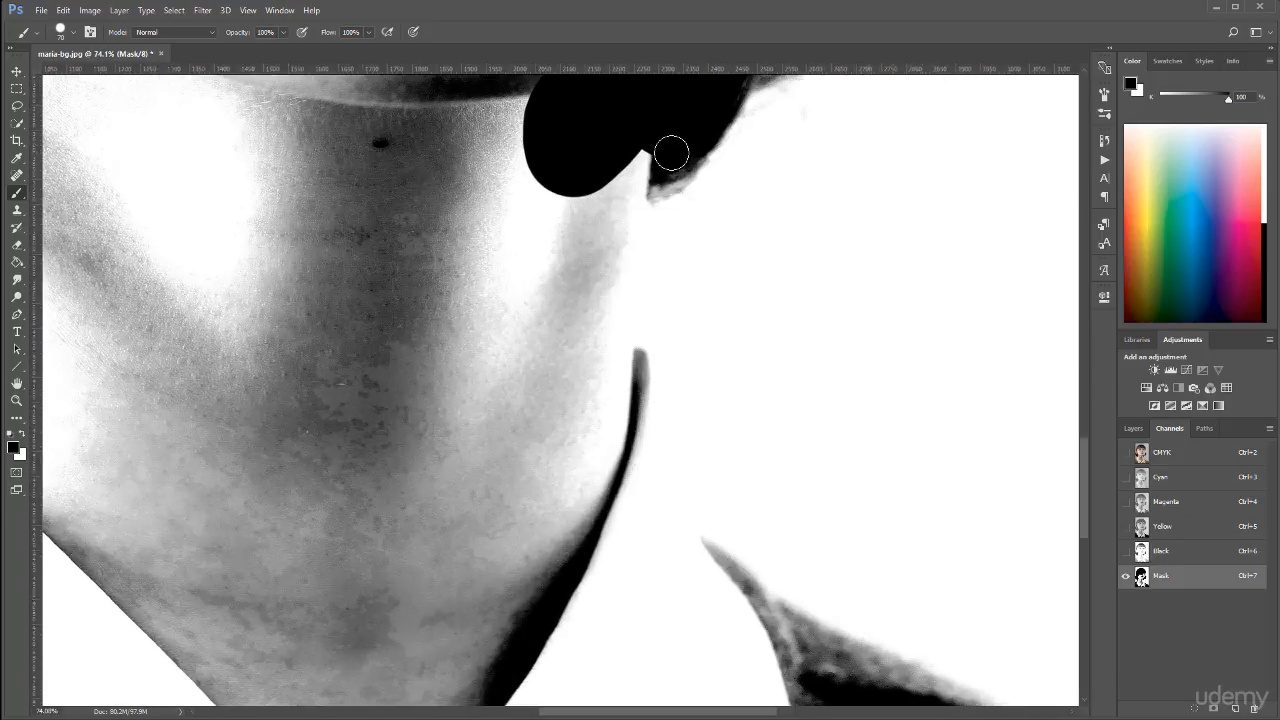
pyautogui.moveTo(664, 172); pyautogui.dragTo(628, 194)
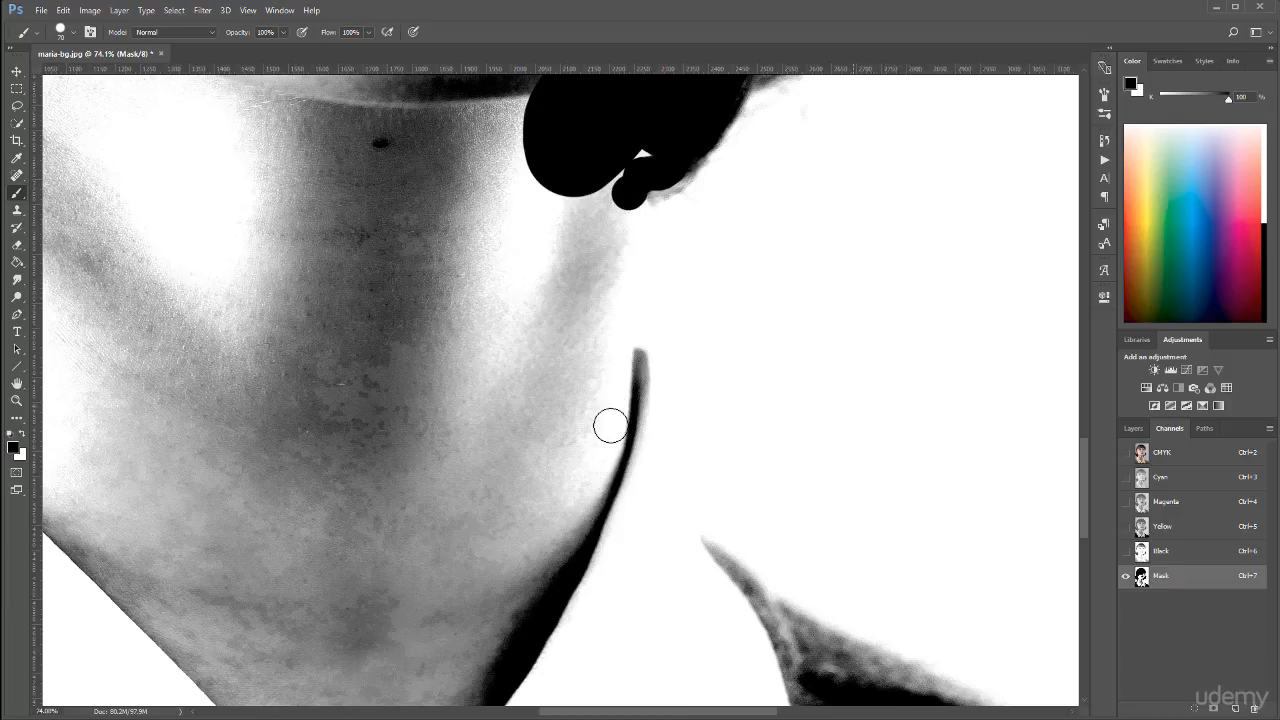
pyautogui.keyDown('shift'); pyautogui.click(615, 345); pyautogui.keyUp('shift')
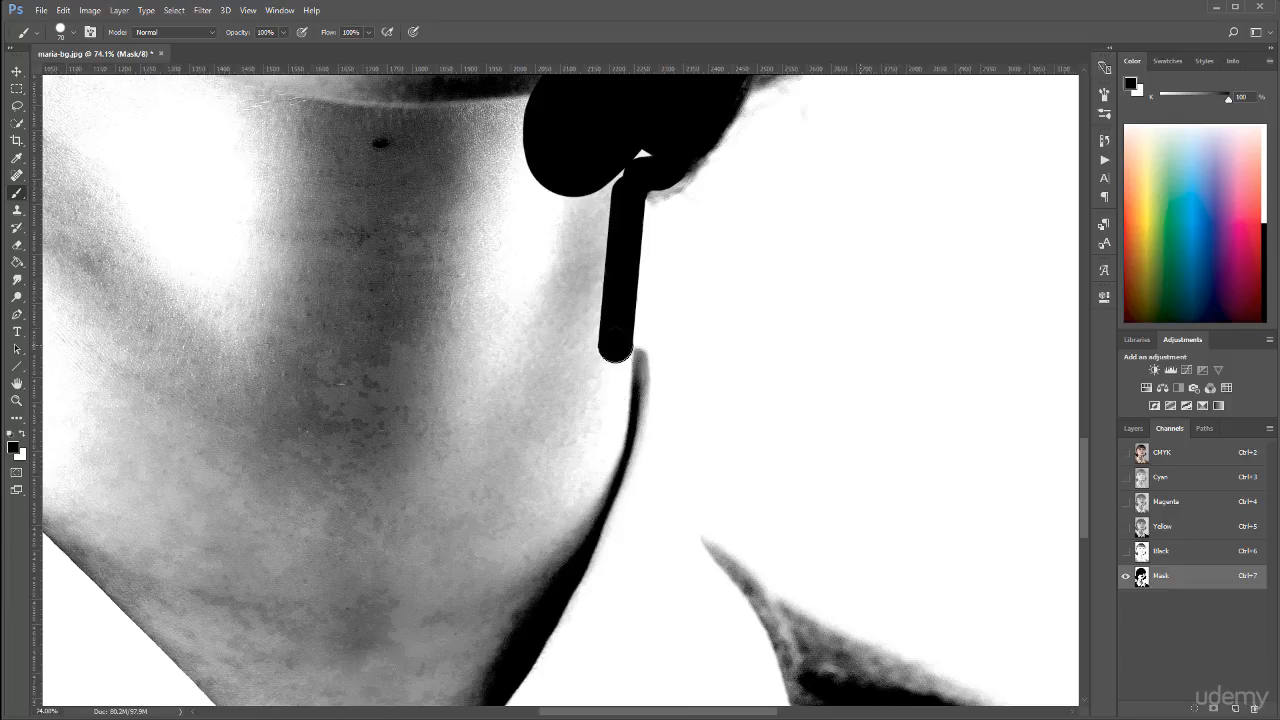
pyautogui.moveTo(609, 349)
pyautogui.mouseDown()
pyautogui.moveTo(648, 390)
pyautogui.moveTo(700, 592)
pyautogui.mouseUp()
# Step: Trace the top of the right shoulder in black from the collar to the image edge
pyautogui.scroll(-3, 720, 394)
pyautogui.hscroll(5, 486, 337)
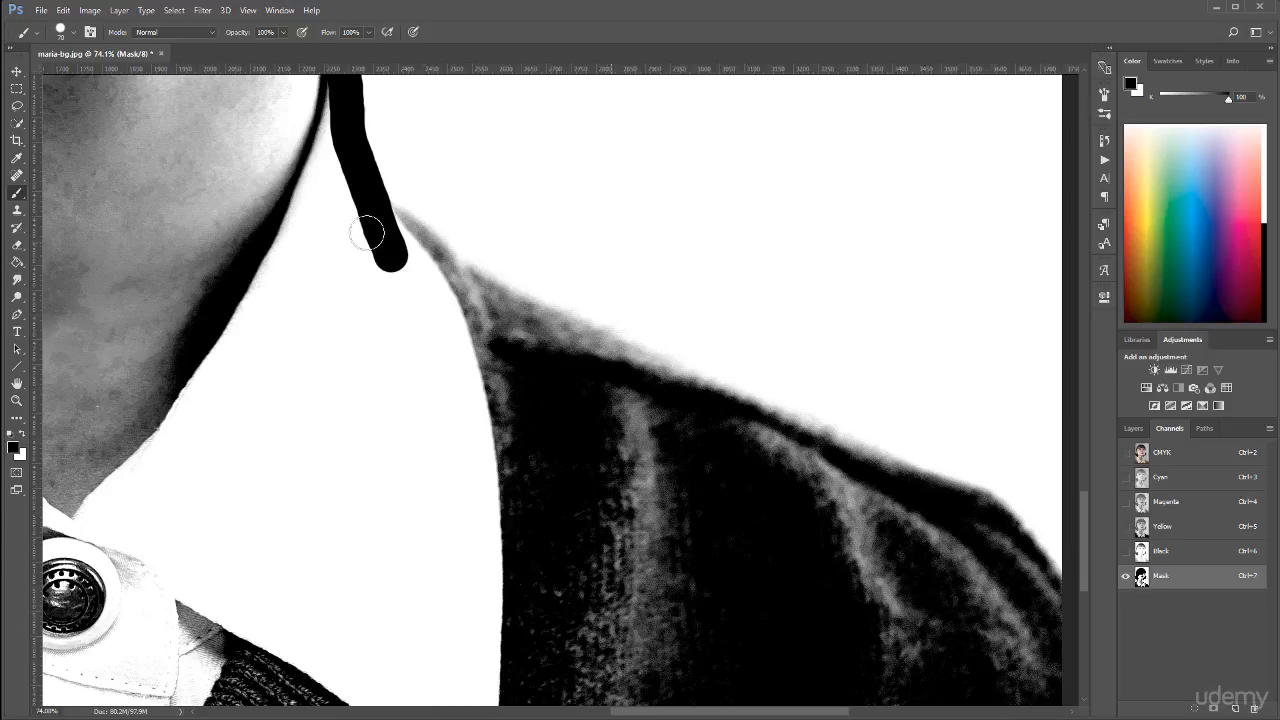
pyautogui.moveTo(385, 224)
pyautogui.mouseDown()
pyautogui.moveTo(493, 301)
pyautogui.moveTo(698, 395)
pyautogui.mouseUp()
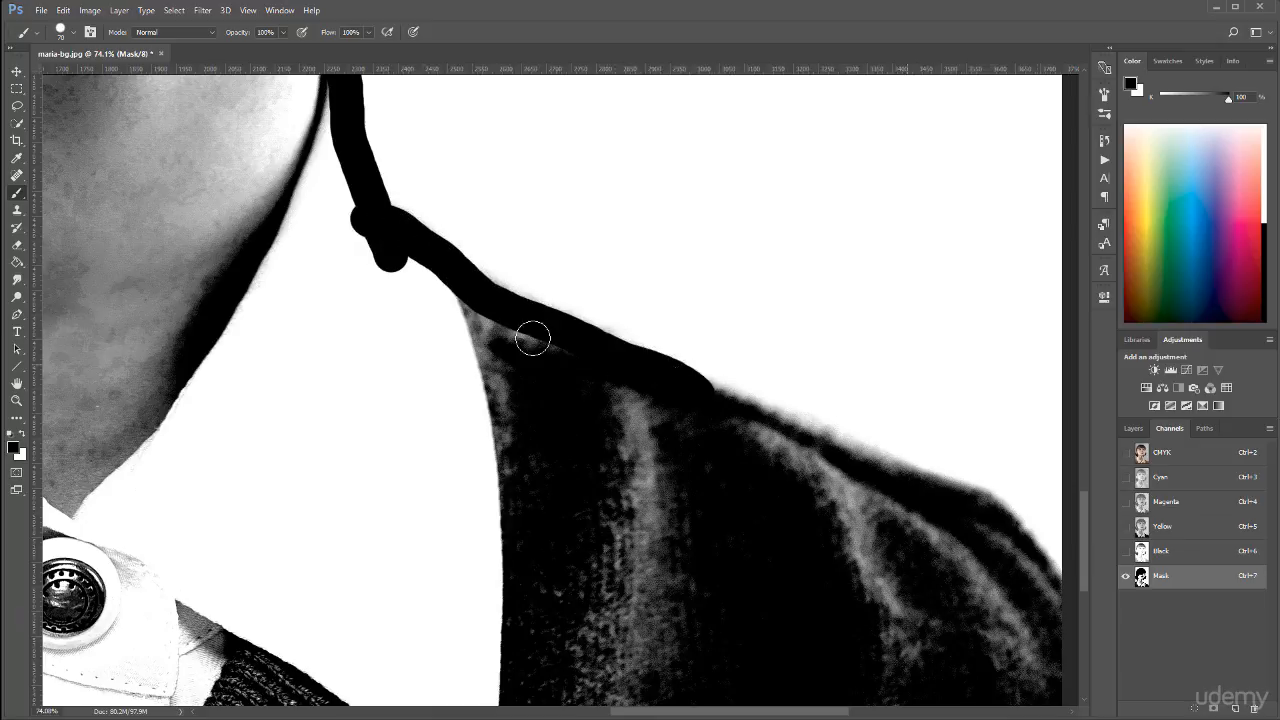
pyautogui.moveTo(863, 470); pyautogui.dragTo(568, 257)
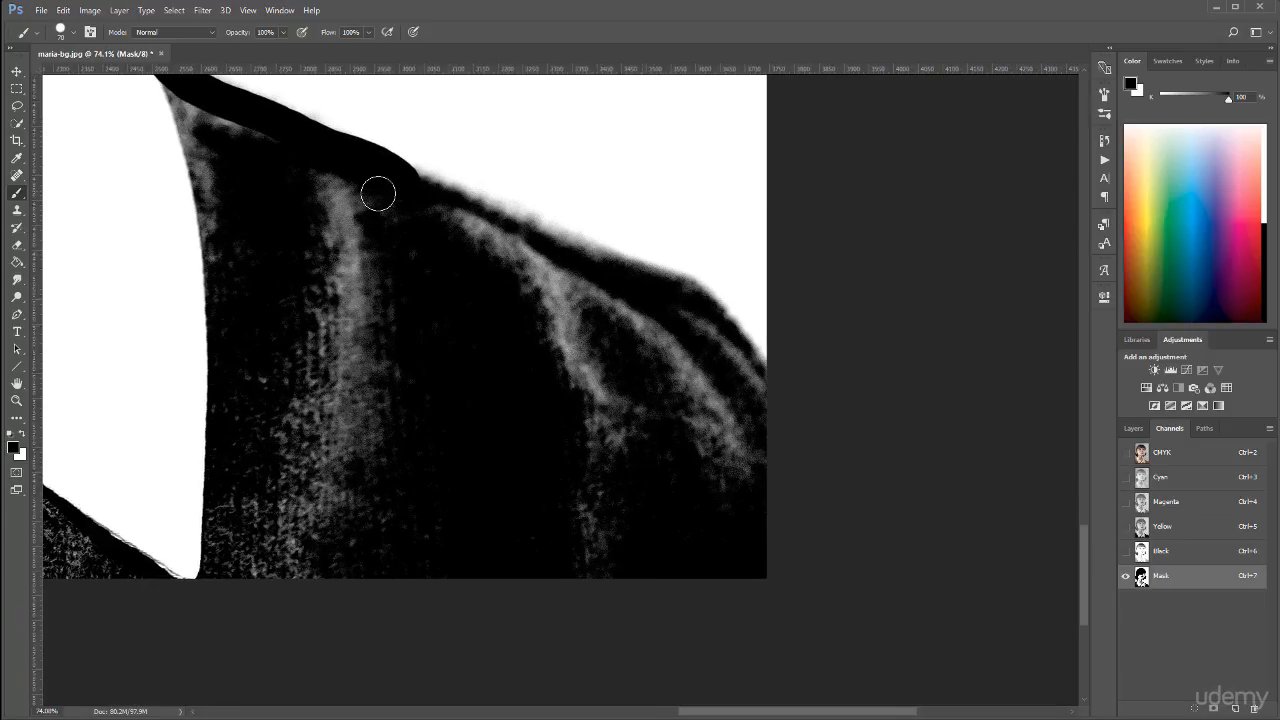
pyautogui.moveTo(403, 186)
pyautogui.mouseDown()
pyautogui.moveTo(687, 301)
pyautogui.moveTo(770, 383)
pyautogui.mouseUp()
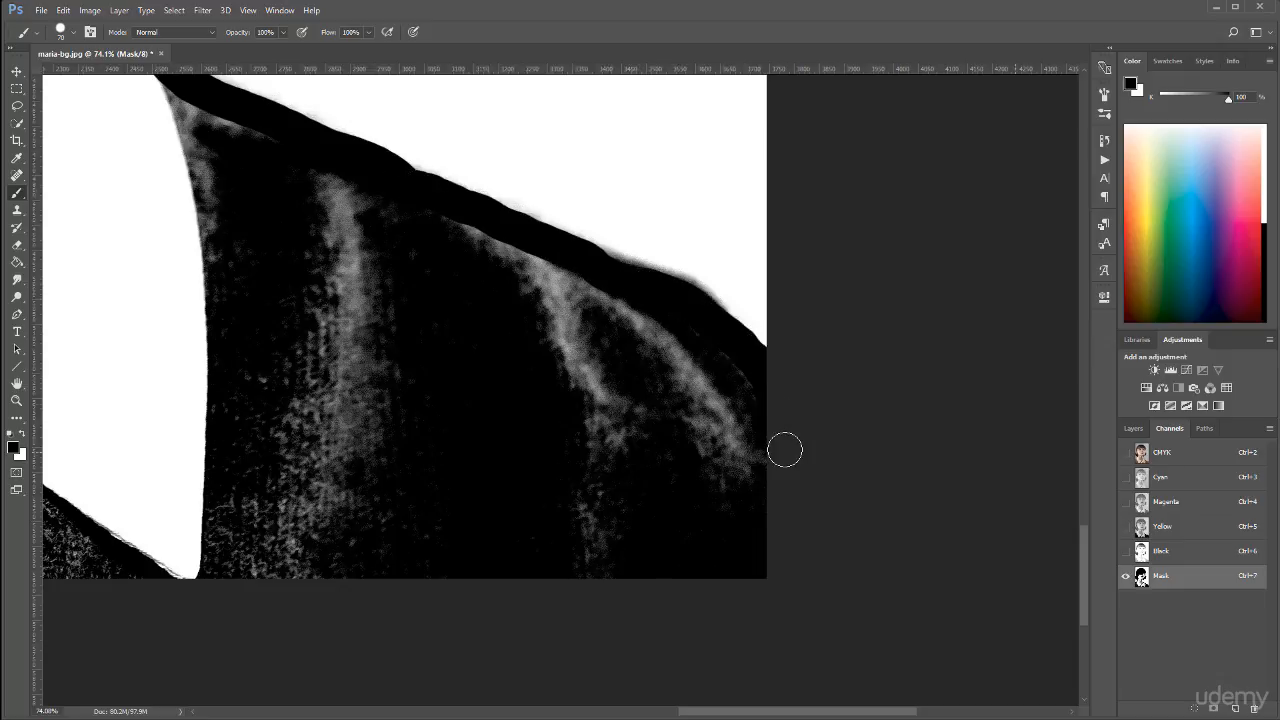
# Step: Fill the remaining face, neck, collar and sweater areas inside the outline with solid black using large brushes
pyautogui.scroll(-2, 780, 534)
pyautogui.scroll(-3, 591, 386)
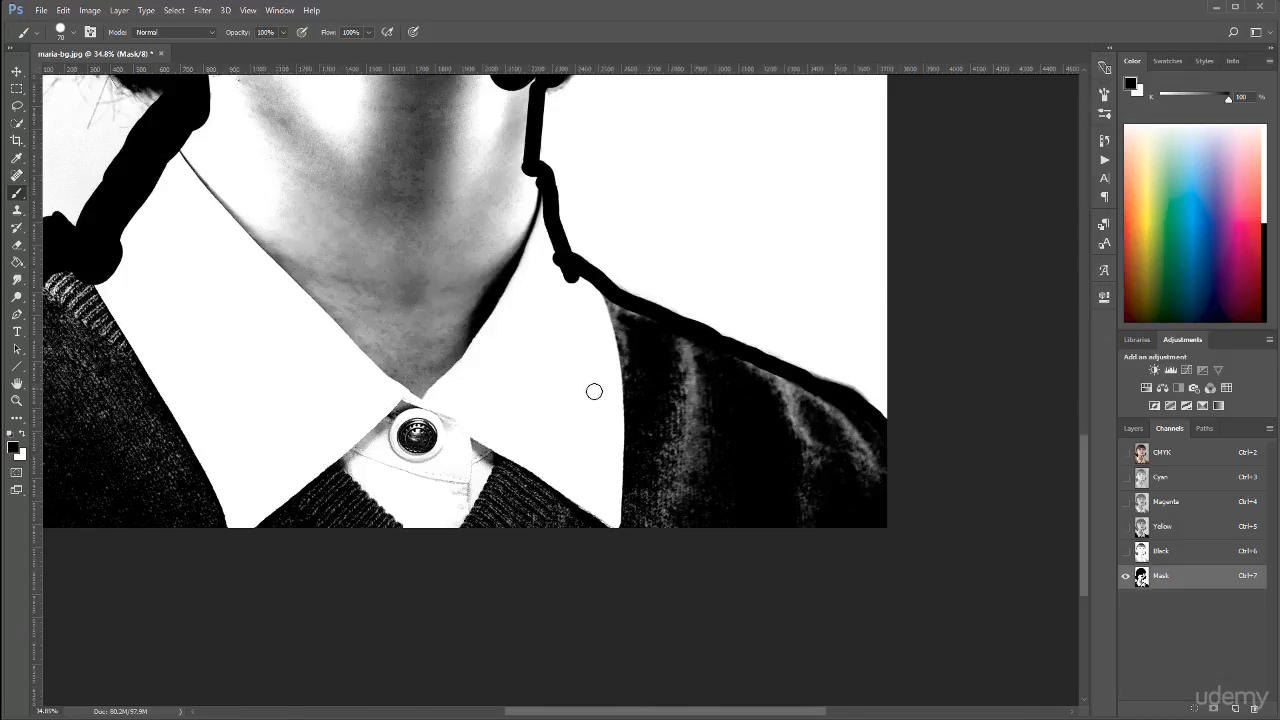
pyautogui.scroll(-3, 594, 392)
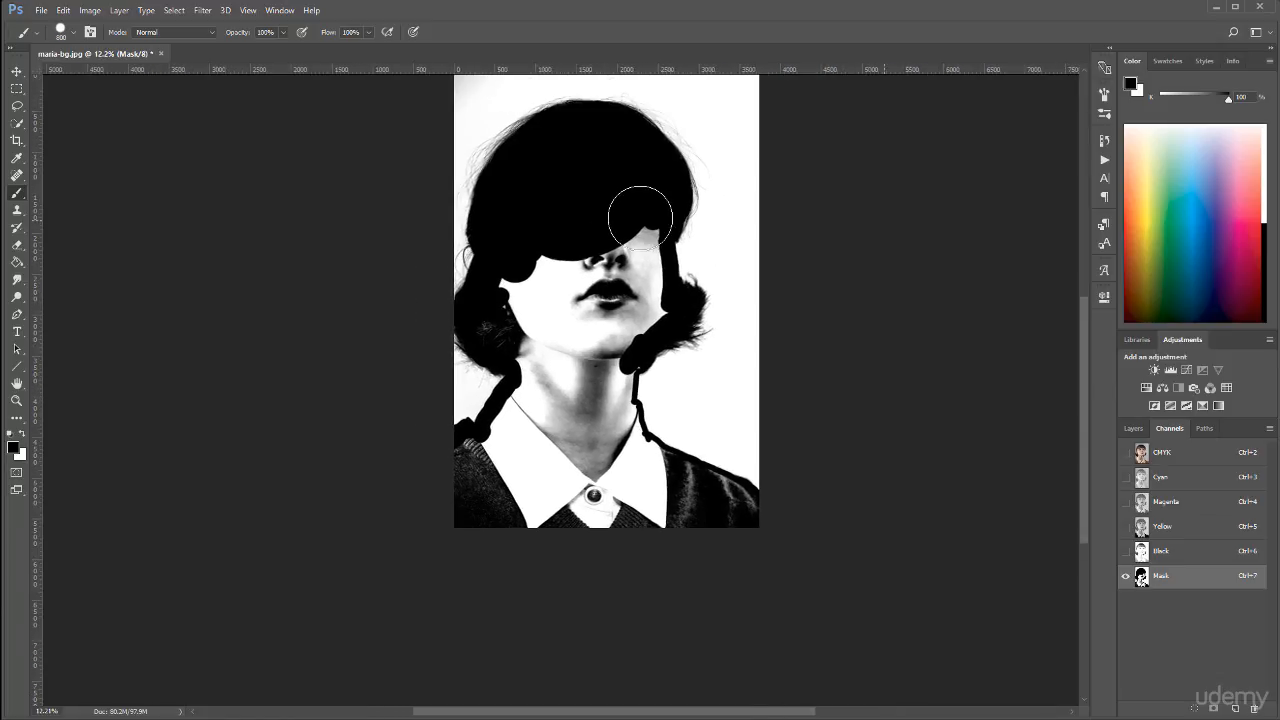
pyautogui.moveTo(640, 218)
pyautogui.mouseDown()
pyautogui.moveTo(619, 264)
pyautogui.moveTo(558, 285)
pyautogui.moveTo(542, 271)
pyautogui.moveTo(515, 291)
pyautogui.moveTo(514, 320)
pyautogui.moveTo(537, 339)
pyautogui.moveTo(501, 323)
pyautogui.moveTo(630, 290)
pyautogui.moveTo(635, 266)
pyautogui.moveTo(639, 308)
pyautogui.moveTo(590, 332)
pyautogui.moveTo(585, 361)
pyautogui.moveTo(611, 353)
pyautogui.moveTo(592, 382)
pyautogui.moveTo(594, 419)
pyautogui.moveTo(613, 393)
pyautogui.mouseUp()
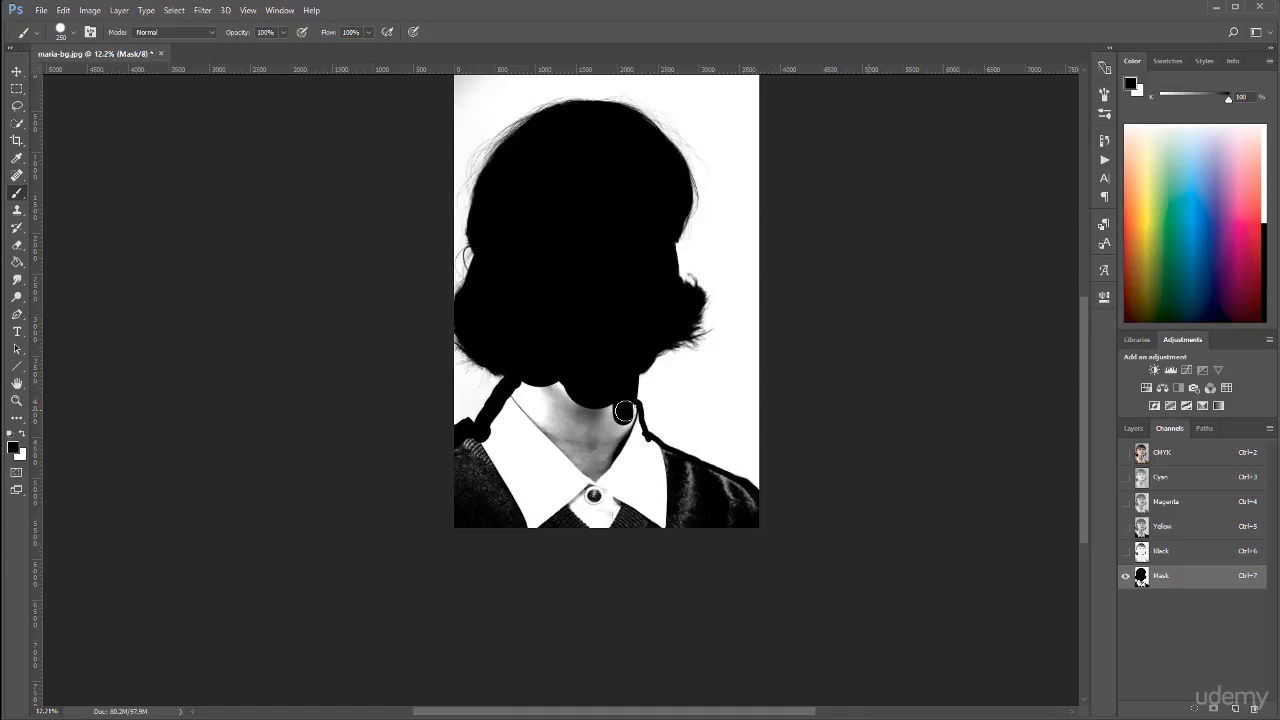
pyautogui.moveTo(643, 447)
pyautogui.mouseDown()
pyautogui.moveTo(639, 481)
pyautogui.moveTo(593, 384)
pyautogui.moveTo(560, 406)
pyautogui.moveTo(547, 388)
pyautogui.moveTo(550, 411)
pyautogui.moveTo(558, 385)
pyautogui.moveTo(546, 370)
pyautogui.moveTo(517, 424)
pyautogui.moveTo(478, 456)
pyautogui.moveTo(471, 491)
pyautogui.moveTo(476, 506)
pyautogui.moveTo(554, 519)
pyautogui.moveTo(732, 525)
pyautogui.moveTo(611, 497)
pyautogui.moveTo(574, 470)
pyautogui.moveTo(575, 378)
pyautogui.moveTo(526, 456)
pyautogui.moveTo(523, 492)
pyautogui.moveTo(579, 441)
pyautogui.moveTo(587, 386)
pyautogui.moveTo(614, 485)
pyautogui.moveTo(598, 417)
pyautogui.moveTo(646, 473)
pyautogui.mouseUp()
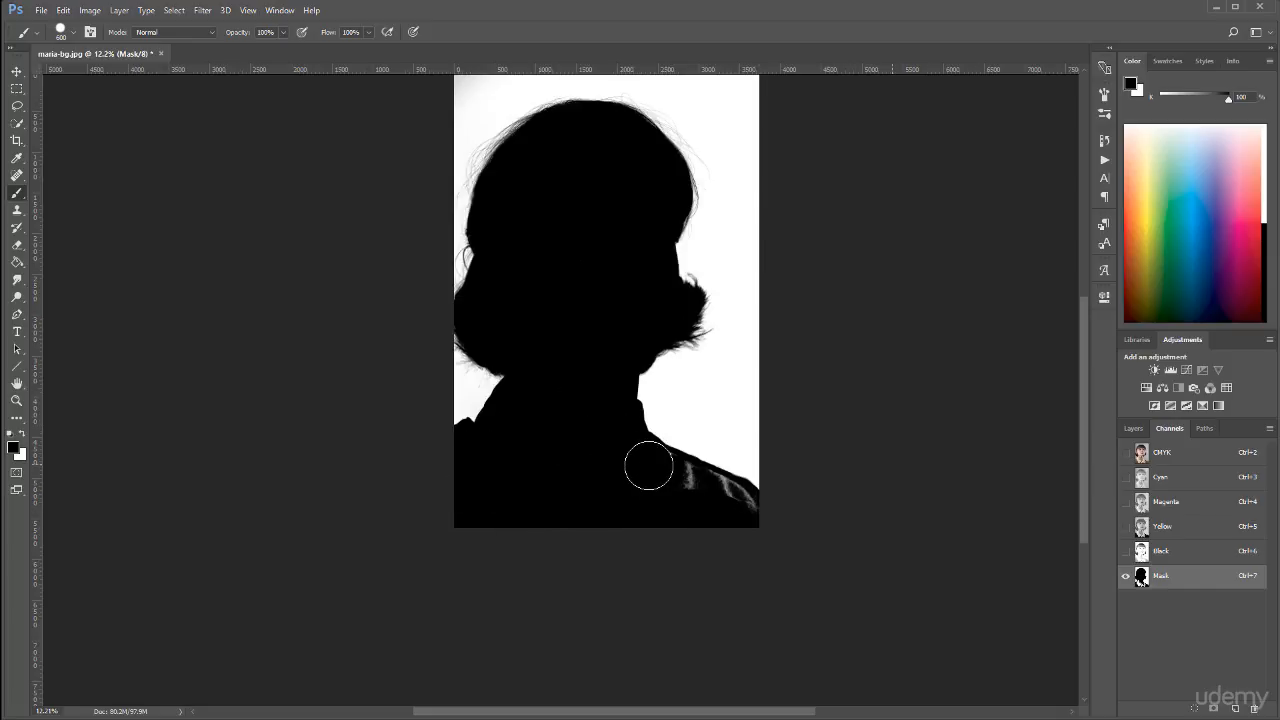
pyautogui.moveTo(692, 490); pyautogui.dragTo(718, 502)
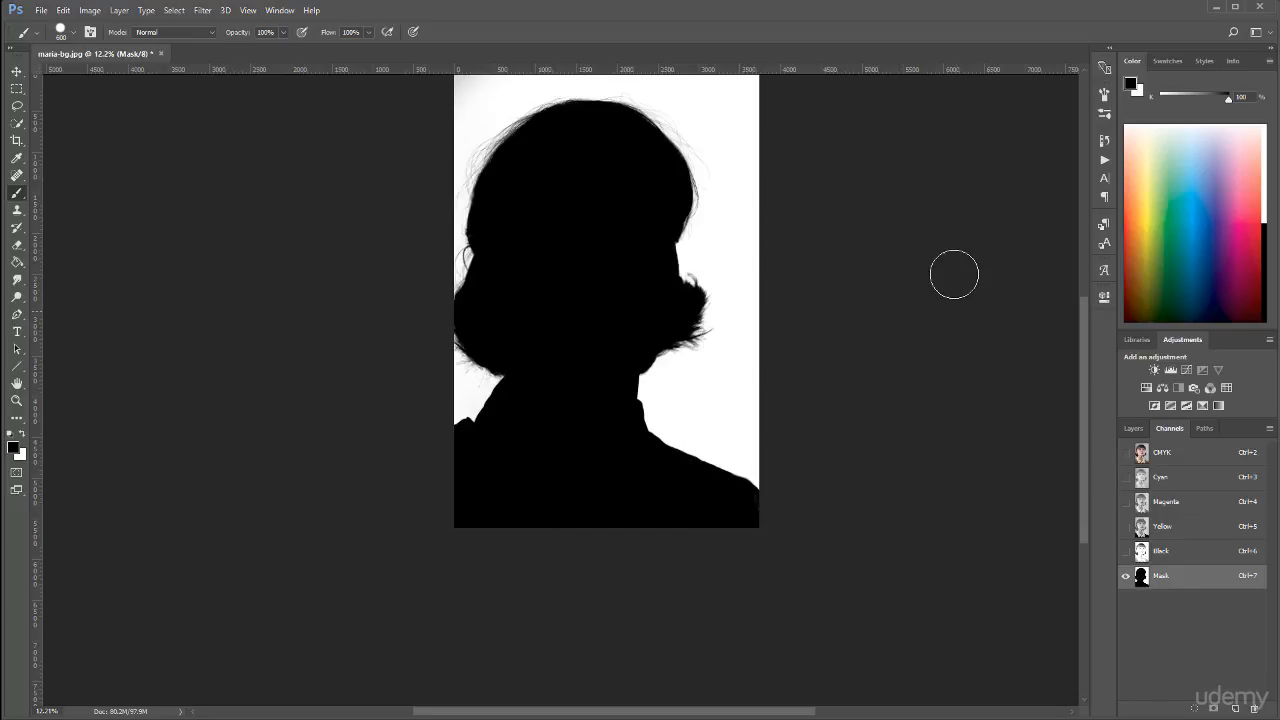
# Step: Convert the image's colour mode from CMYK to RGB Color
pyautogui.click(100, 11)
pyautogui.moveTo(109, 44)
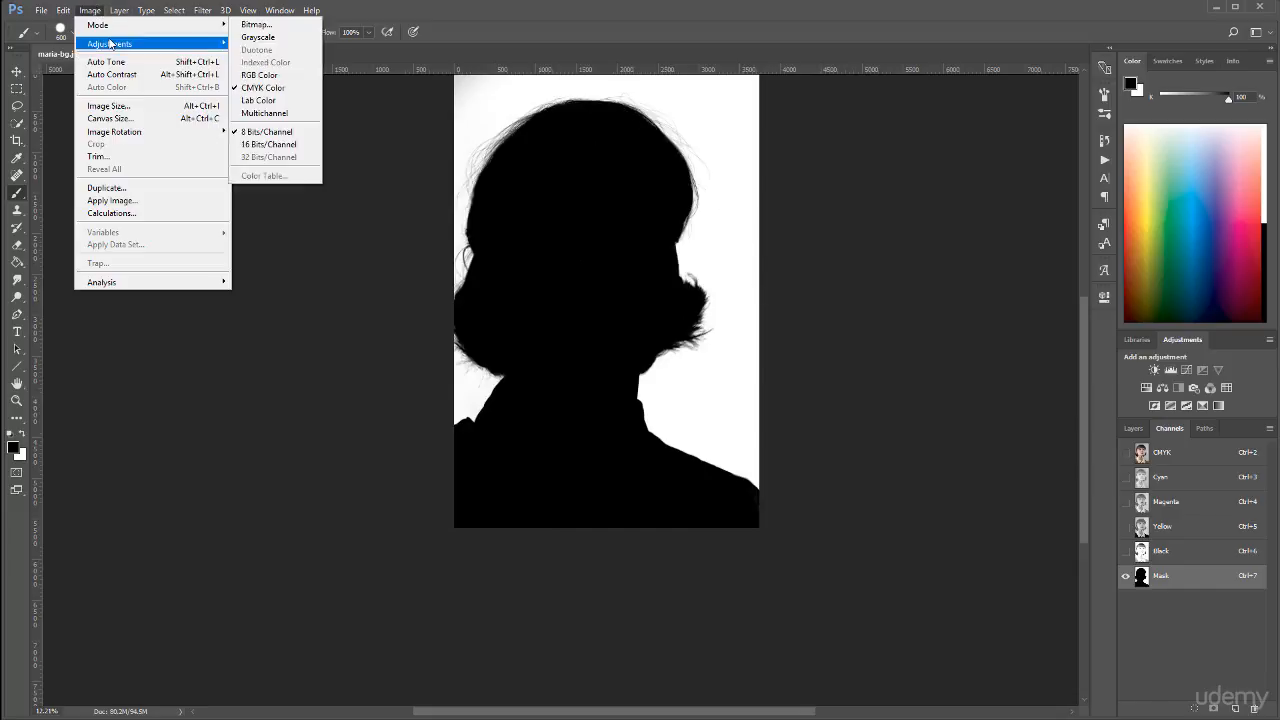
pyautogui.click(262, 76)
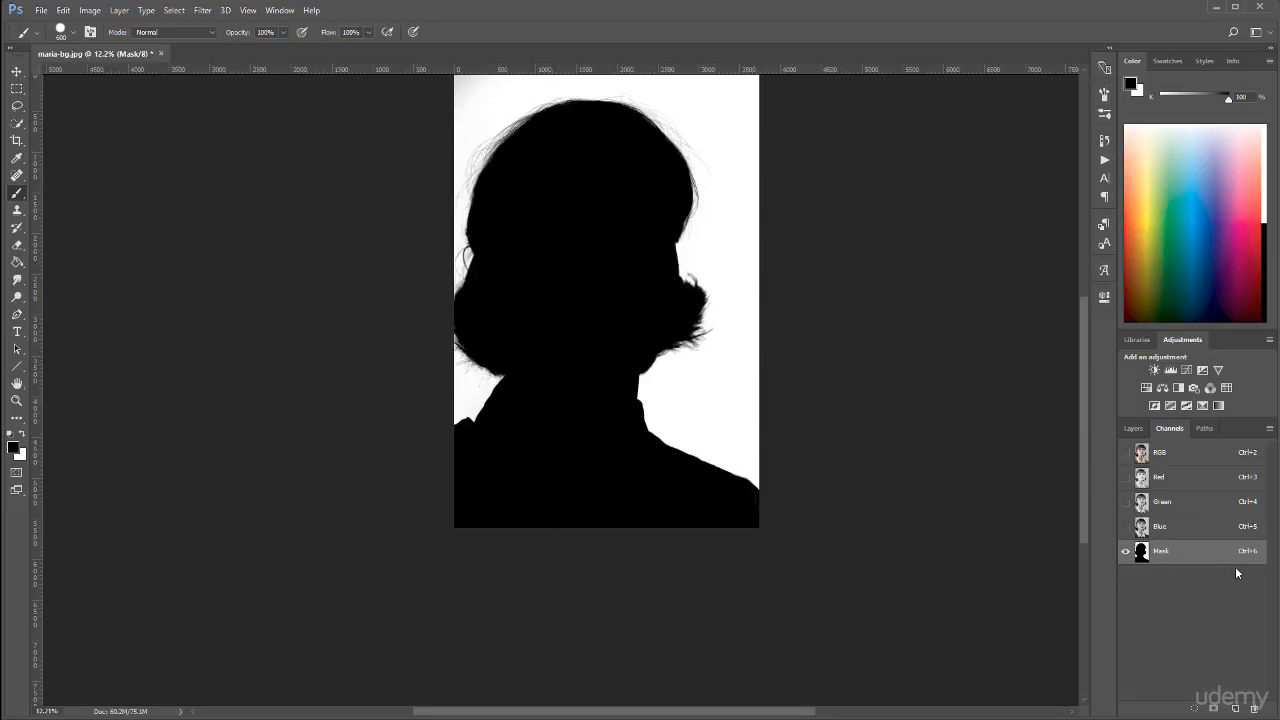